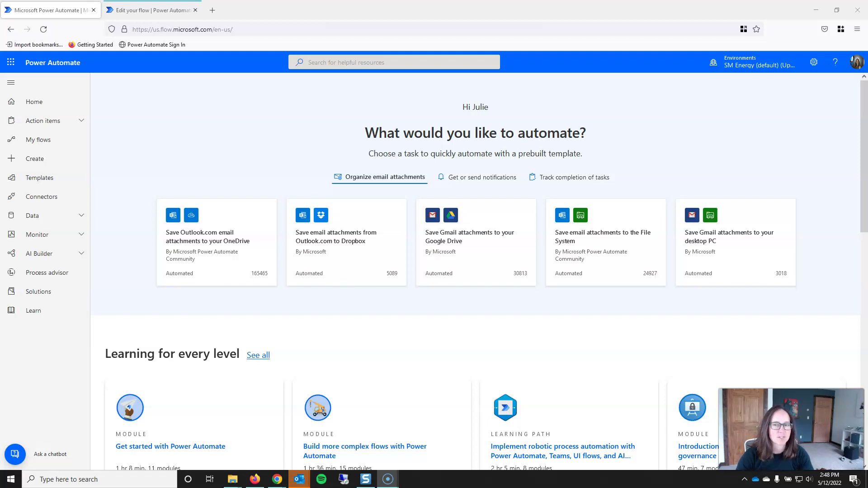
Step: Switch from the My Flow editor tab back to the Microsoft Power Automate home tab
key(ctrl+Tab)
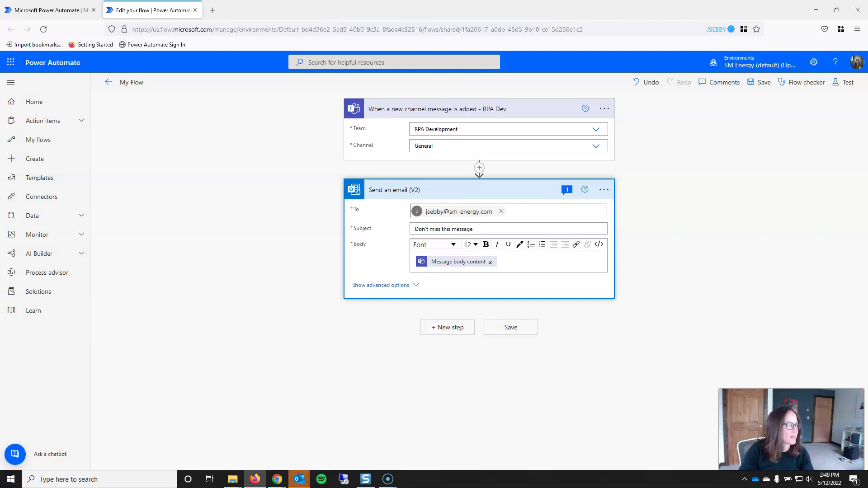
click(50, 10)
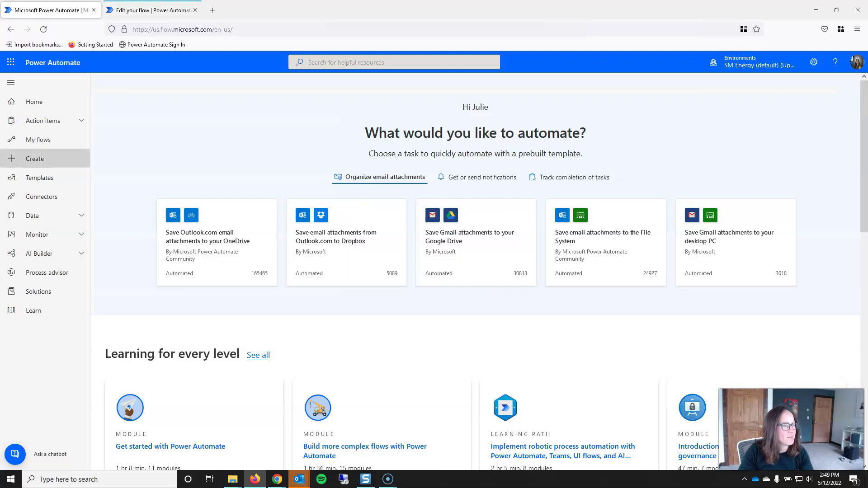
Step: From the Create page, begin an automated cloud flow
click(34, 158)
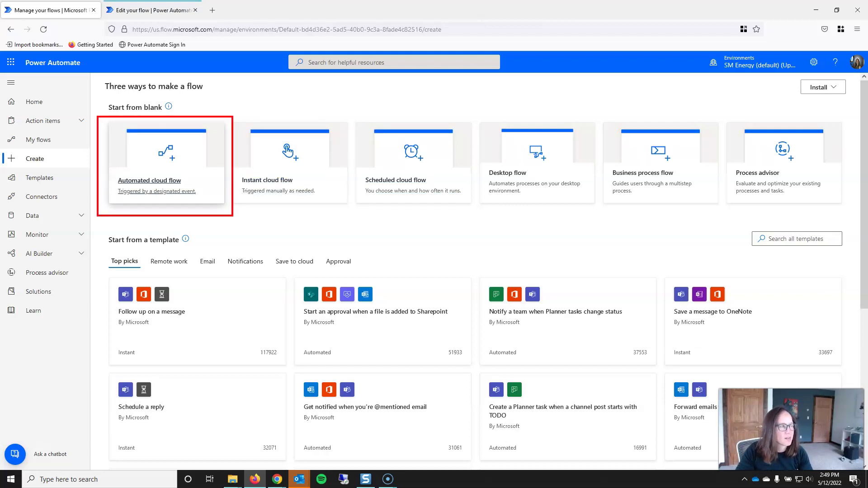
click(163, 163)
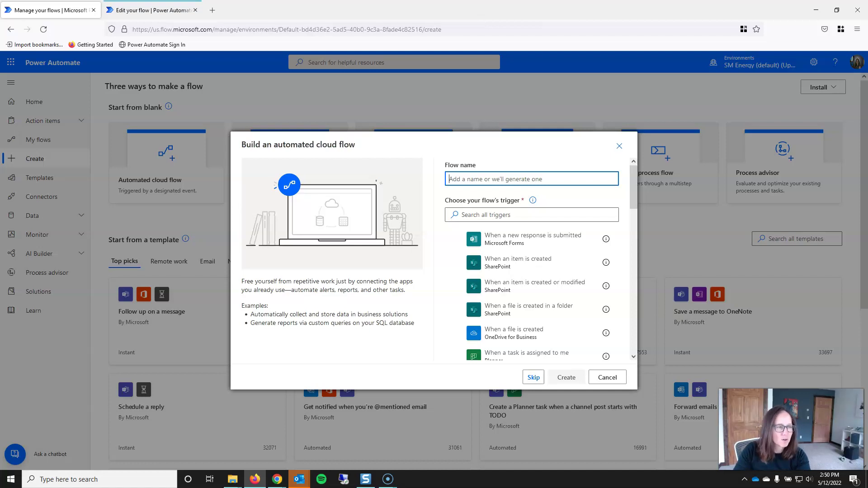
Step: Create a flow named MyFlow with the SharePoint 'When an item is created' trigger
click(520, 263)
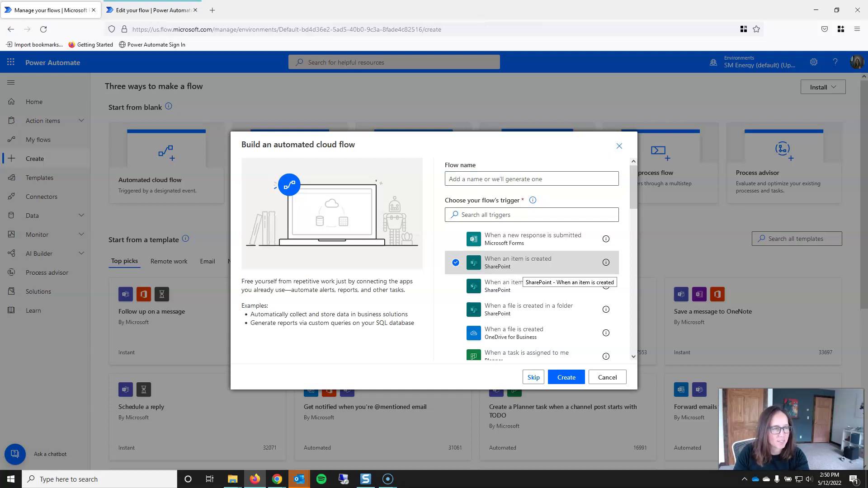
click(451, 178)
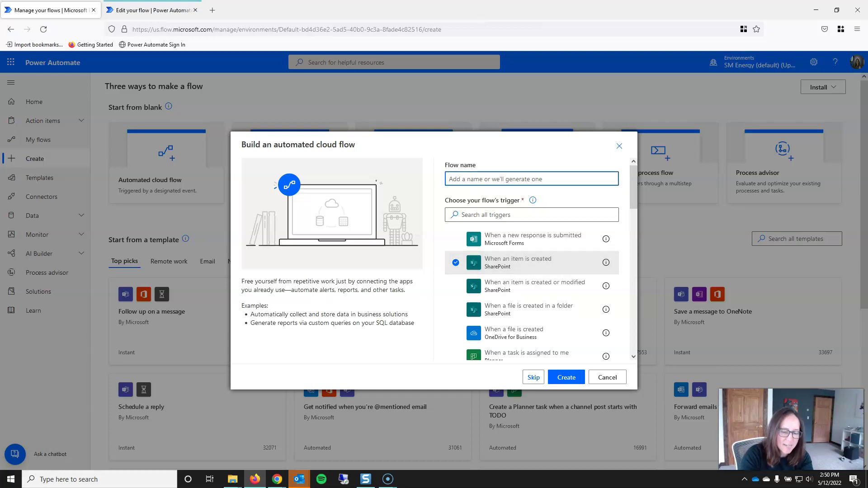
text(MyFlow)
key(BackSpace)
key(BackSpace)
key(BackSpace)
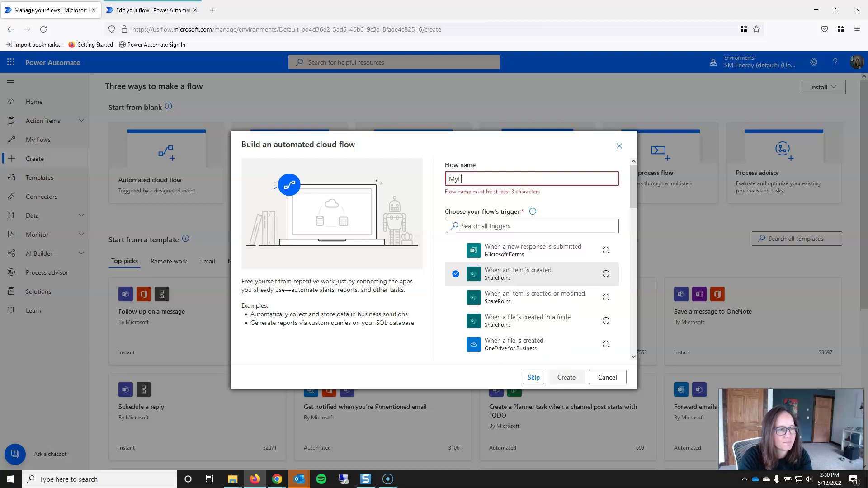
text(low)
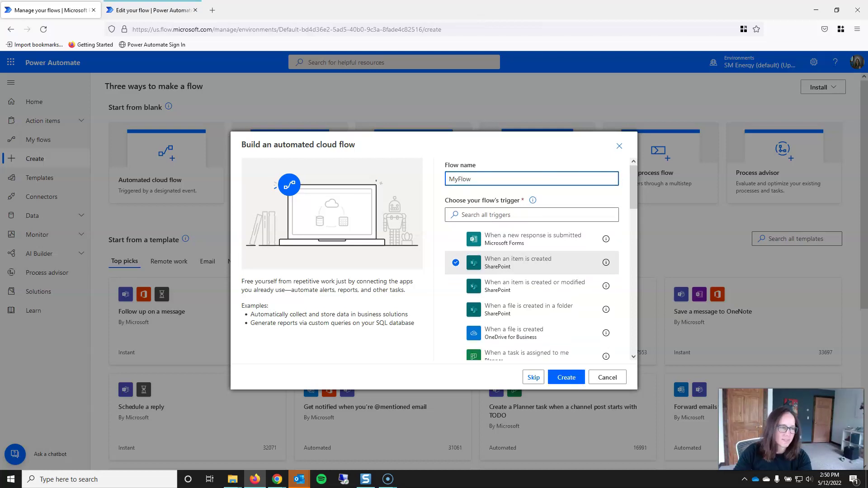
click(566, 377)
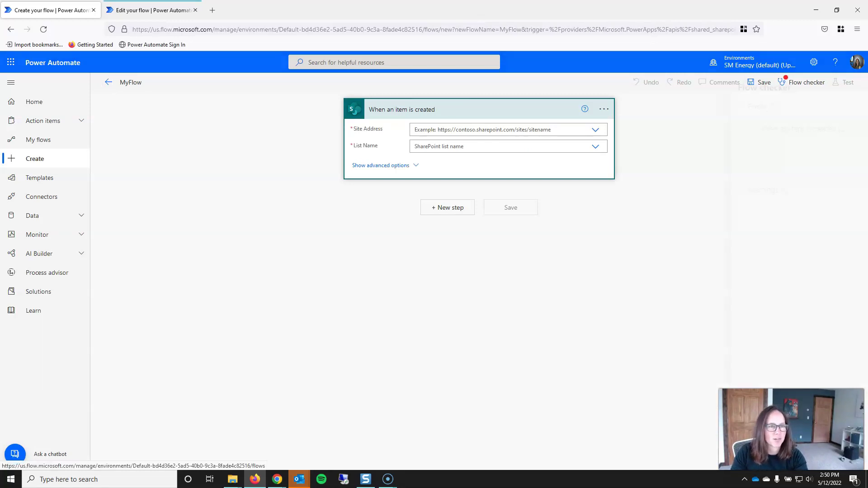
Step: Review the Flow checker errors, then abandon the draft and confirm leaving
click(802, 82)
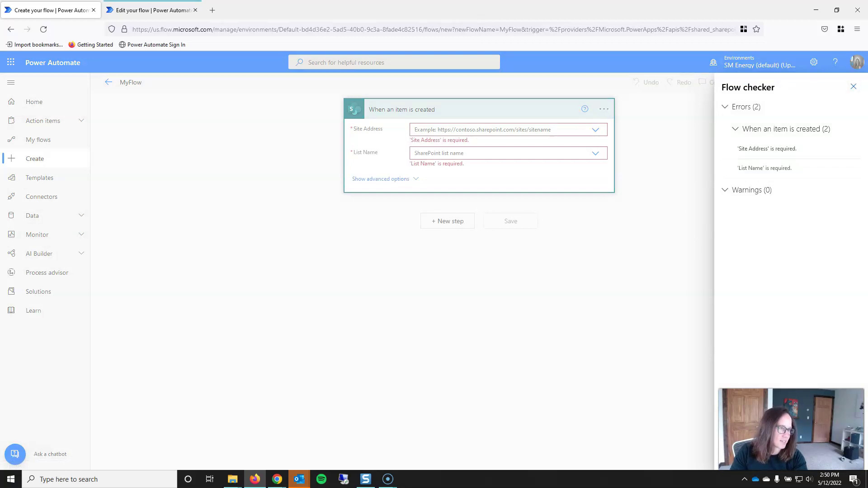
click(853, 86)
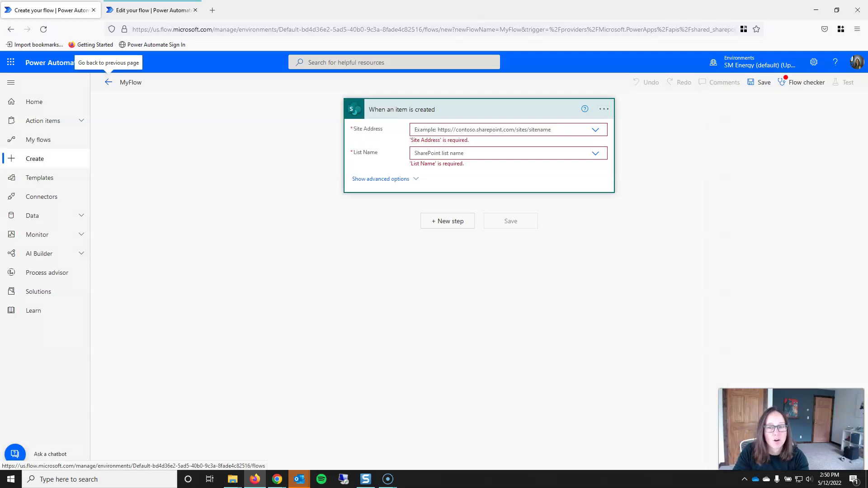
click(108, 81)
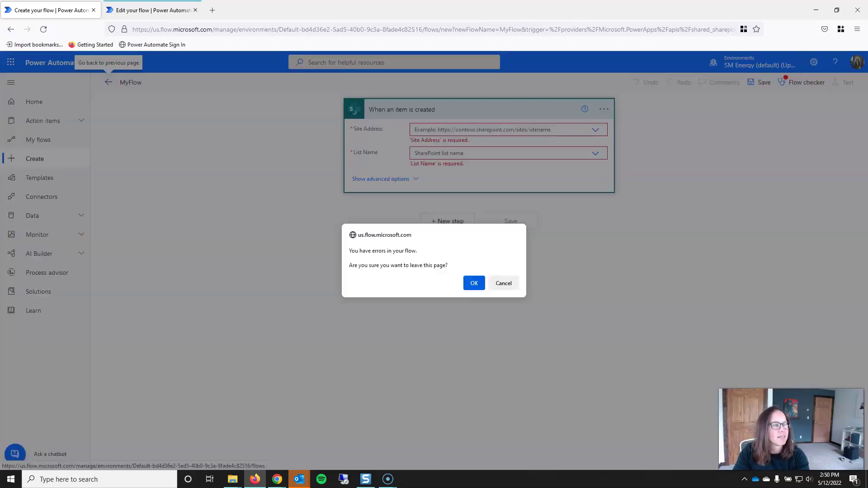
key(Return)
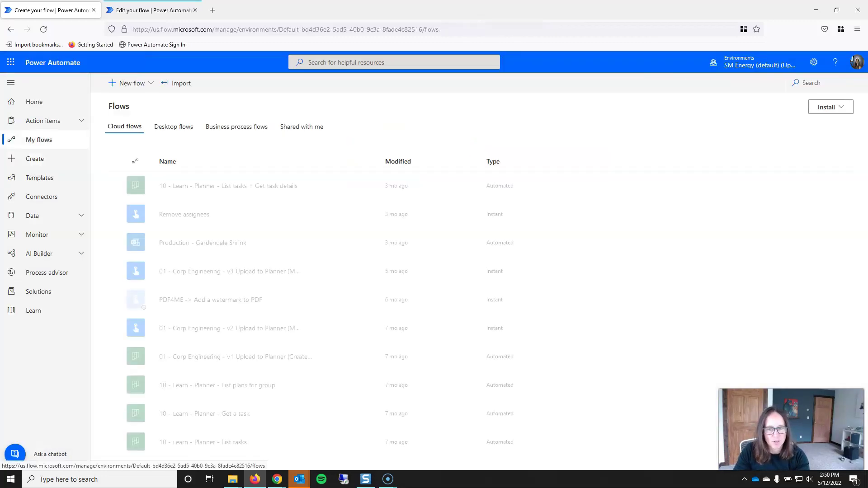
Step: Start a scheduled cloud flow named MyFlow with start date 5/13/22
click(35, 158)
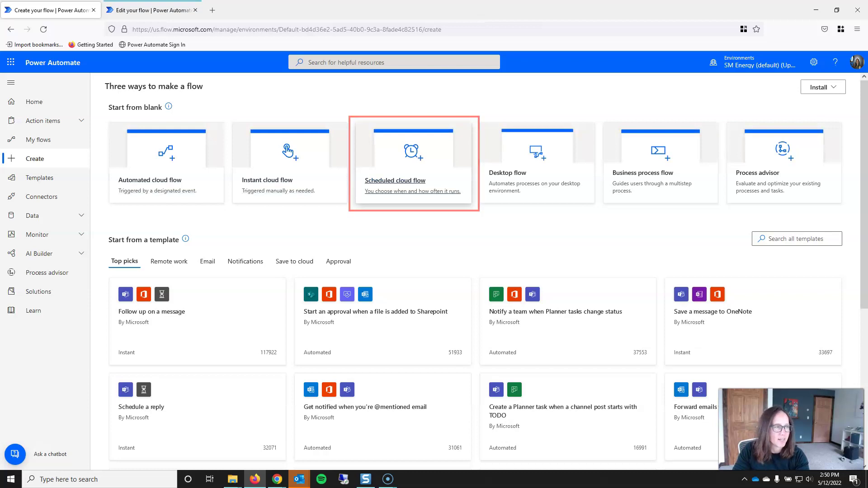
click(395, 180)
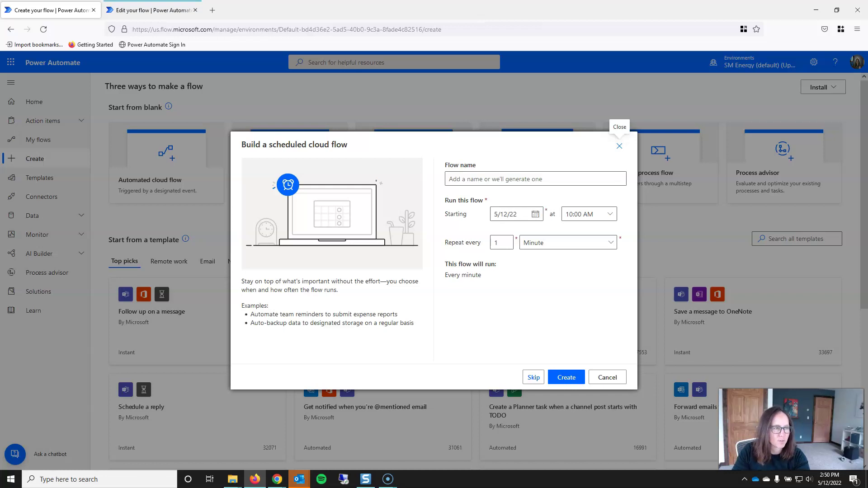
click(533, 178)
text(MyF)
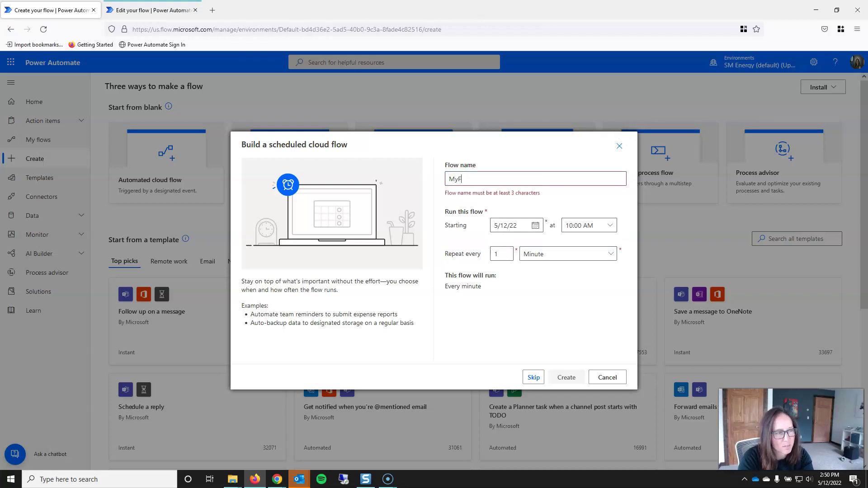
text(low)
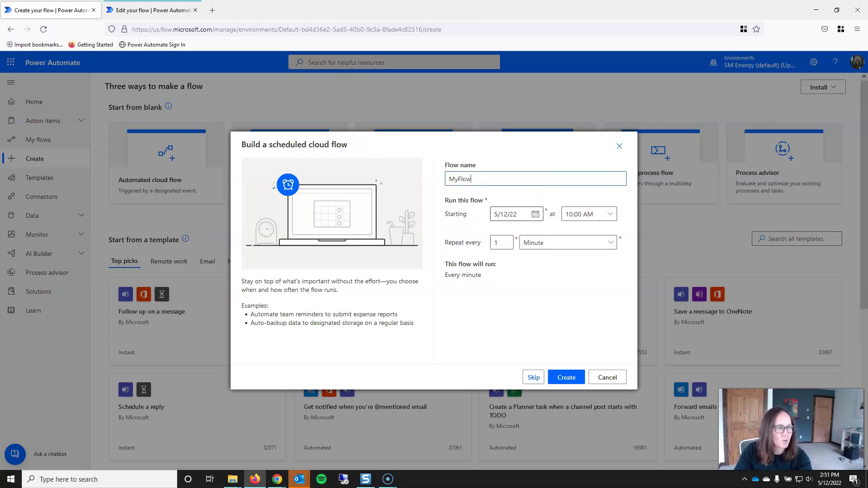
click(535, 214)
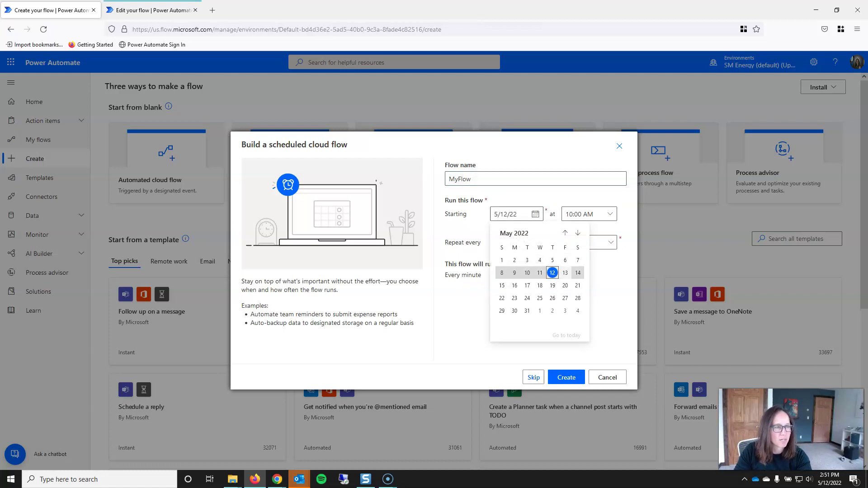
click(565, 273)
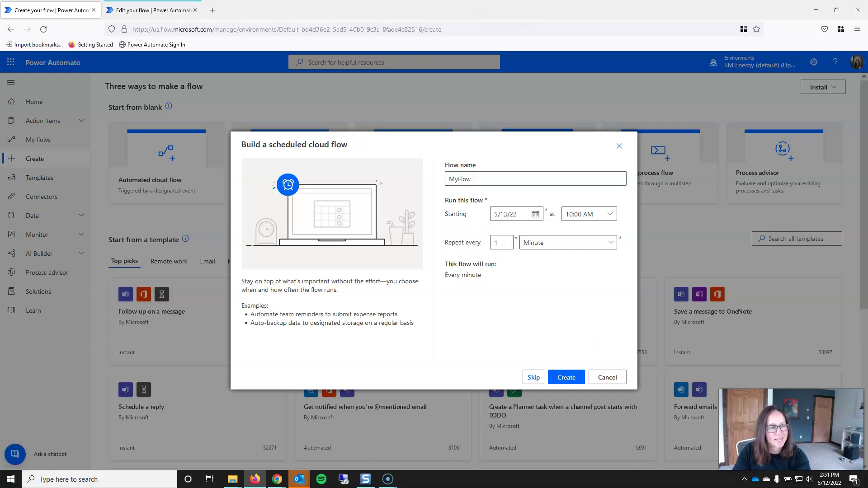
Step: Make it repeat every week on Friday only, and create the flow
click(567, 242)
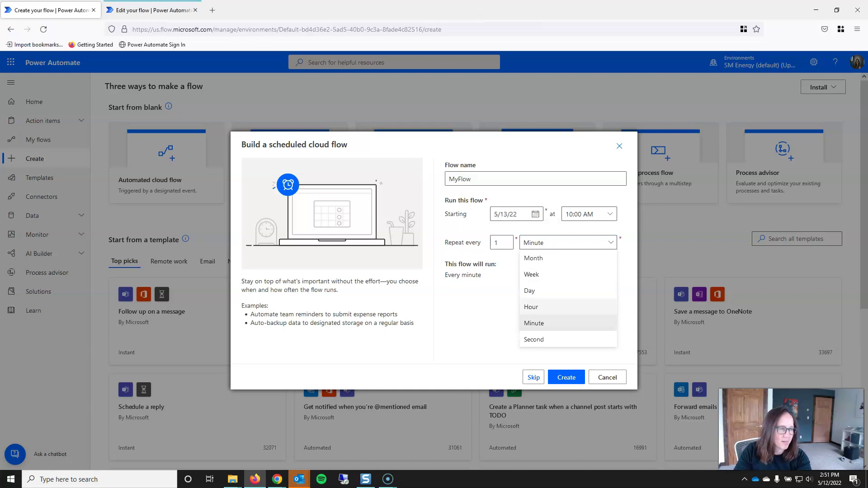
click(532, 274)
click(454, 280)
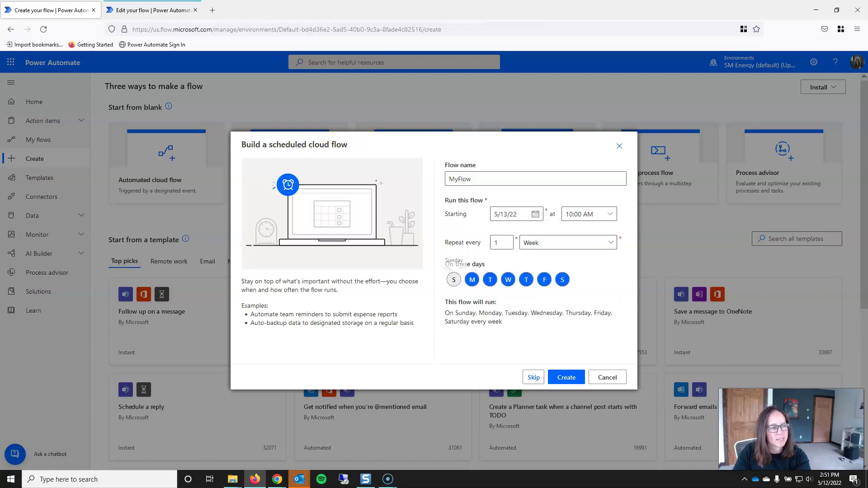
click(472, 280)
click(490, 279)
click(508, 279)
click(526, 279)
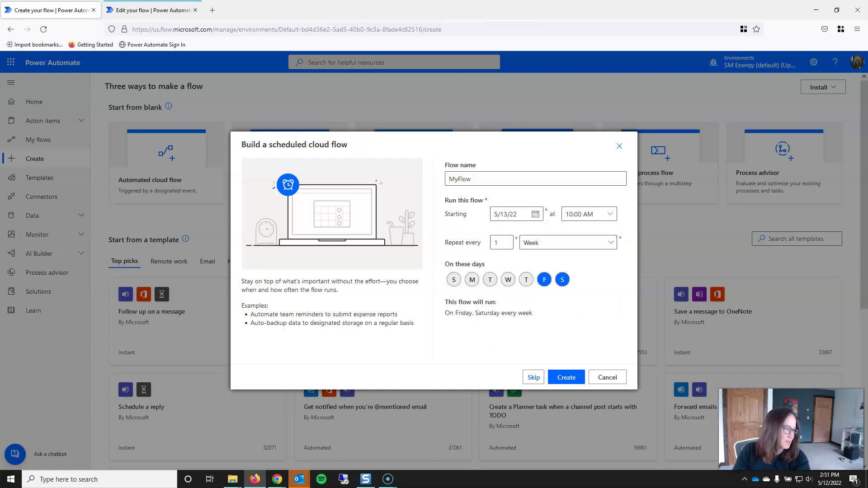
click(563, 279)
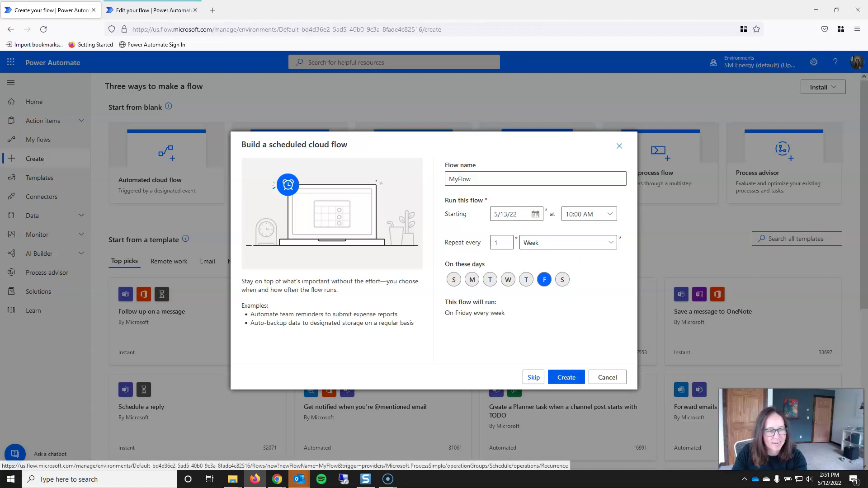
click(566, 377)
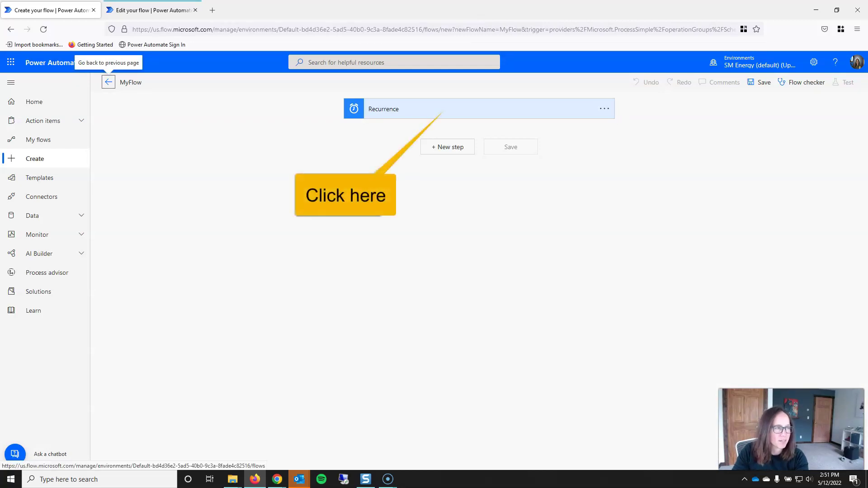
Step: Inspect the Recurrence trigger's advanced settings, then discard the MyFlow draft unsaved
click(441, 113)
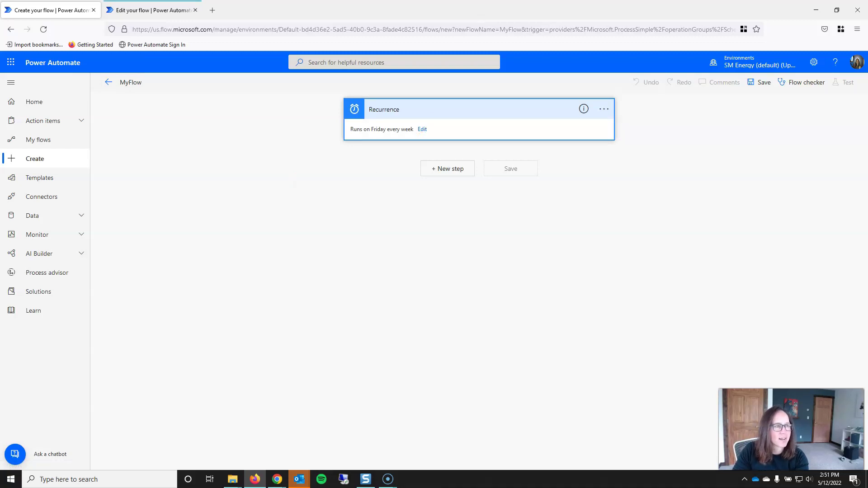
click(422, 129)
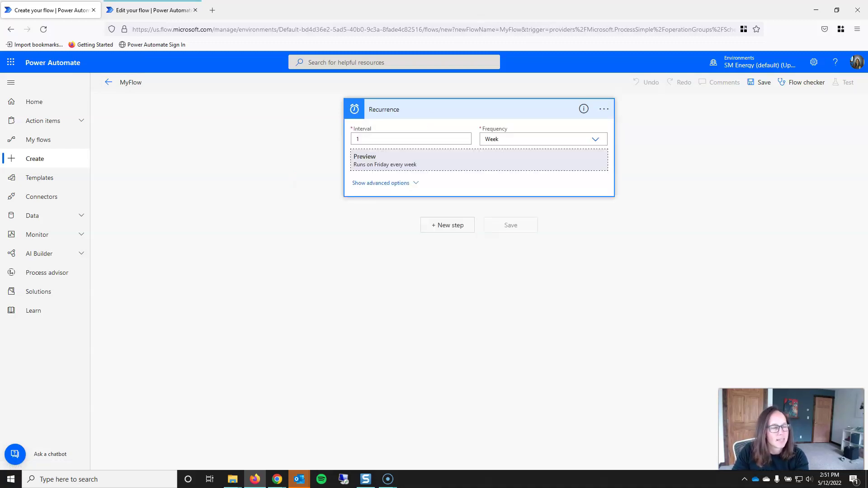
click(381, 183)
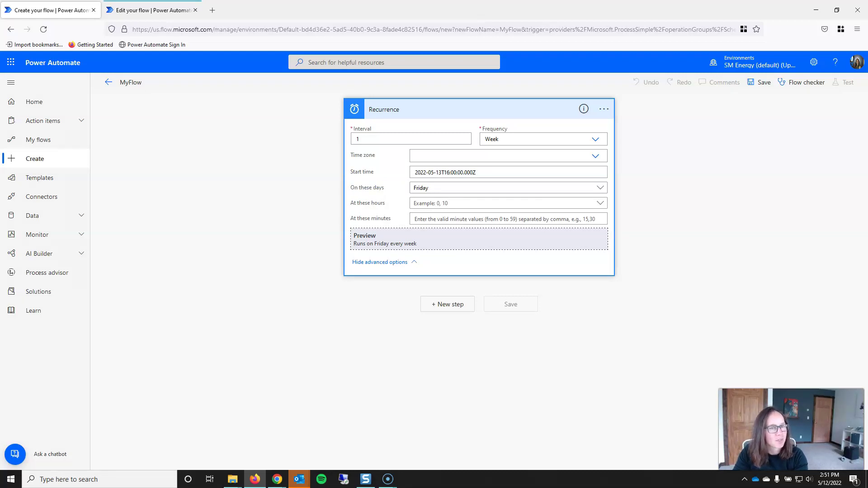
click(109, 82)
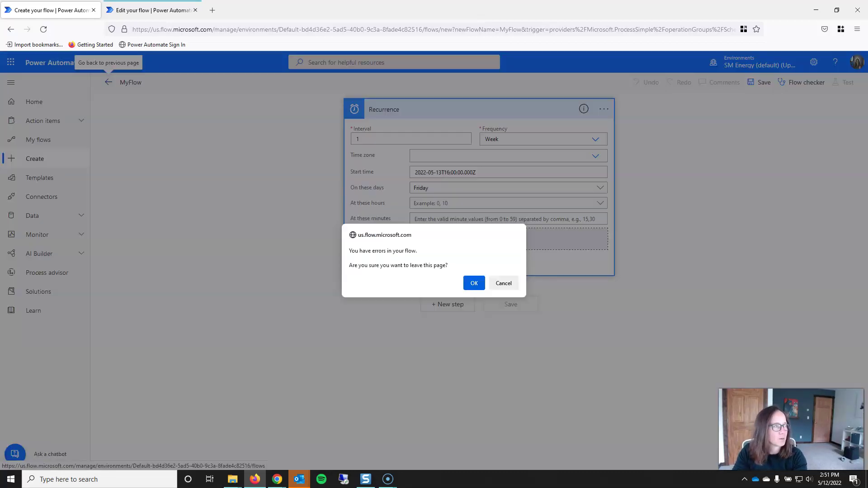
key(Return)
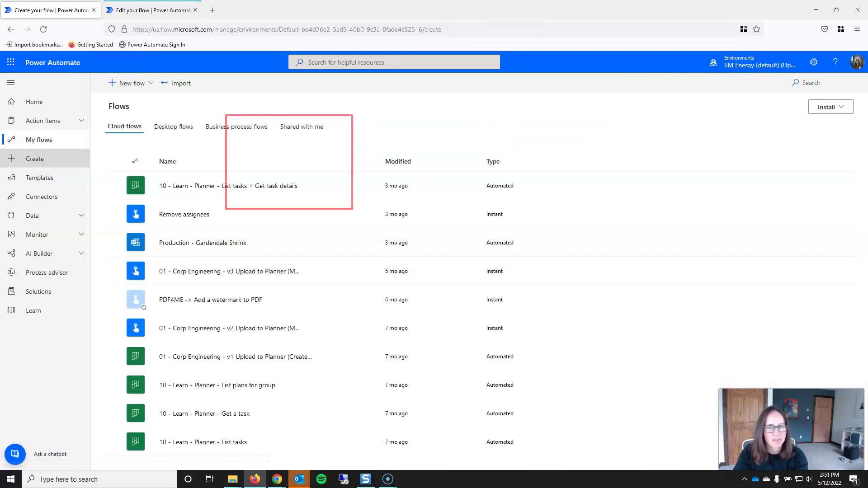
Step: Create an instant cloud flow named MyFlow using 'Manually trigger a flow'
click(34, 159)
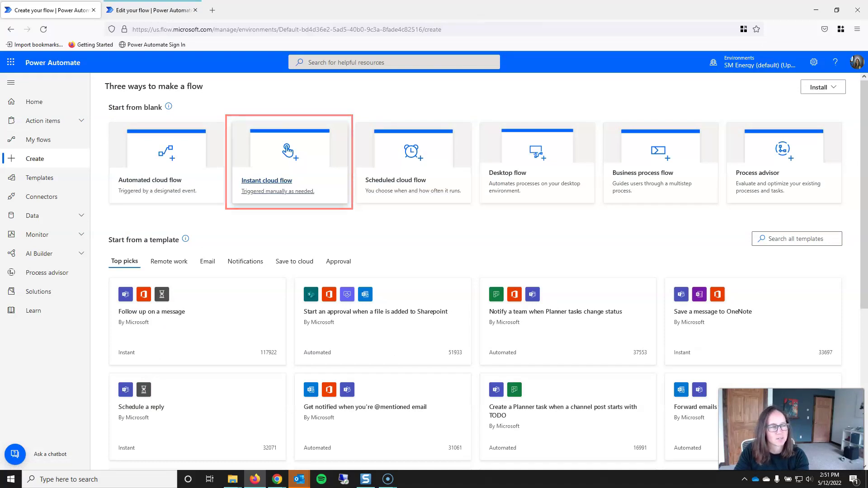
click(267, 181)
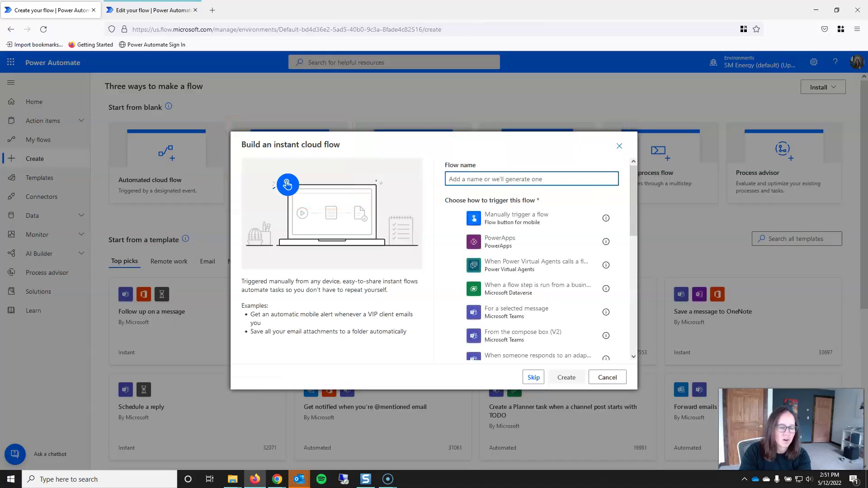
text(MyFlow)
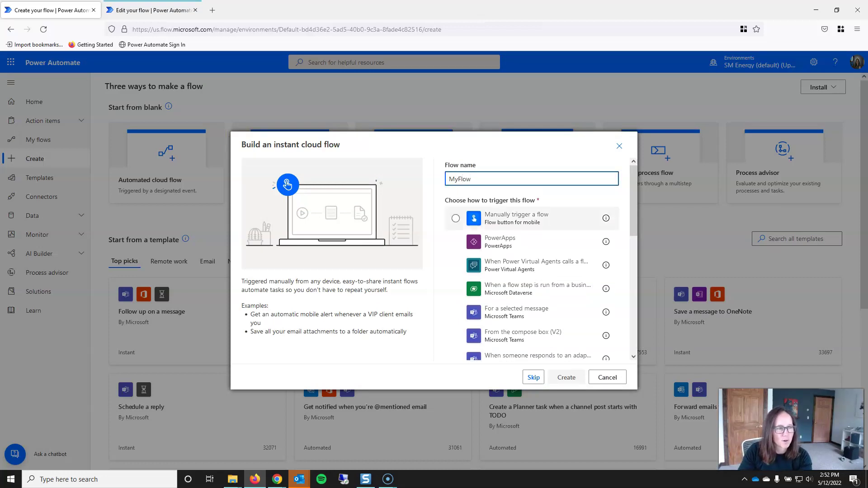
click(517, 214)
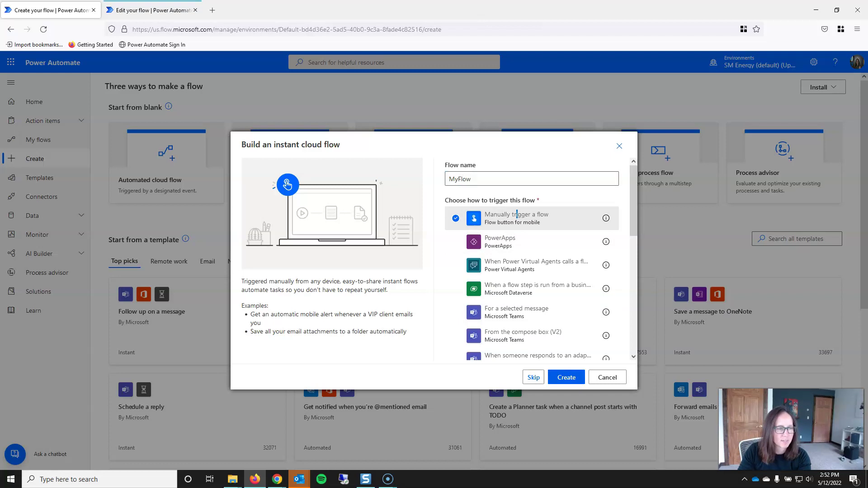
click(566, 377)
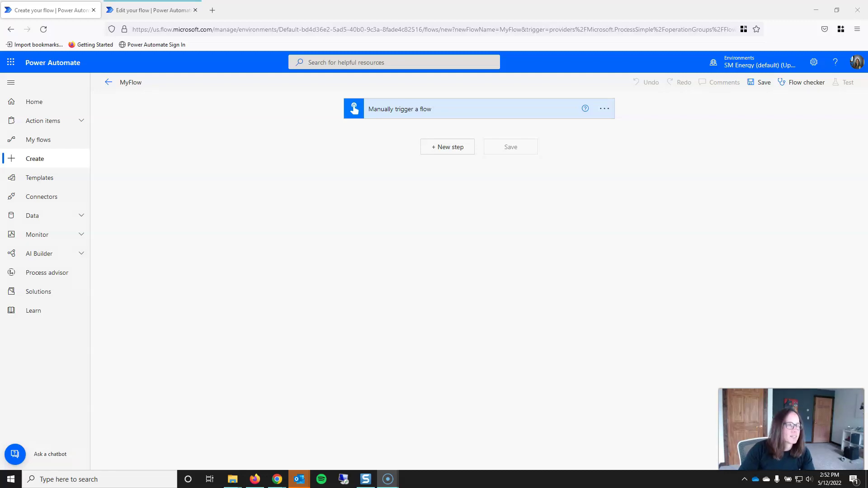
Step: Add the Microsoft Teams 'Post message in a chat or channel' action, posting as User
click(447, 147)
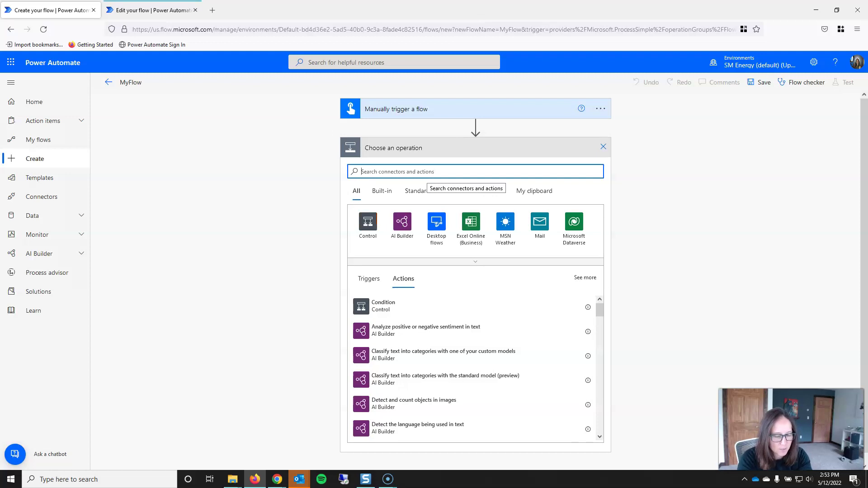
text(share)
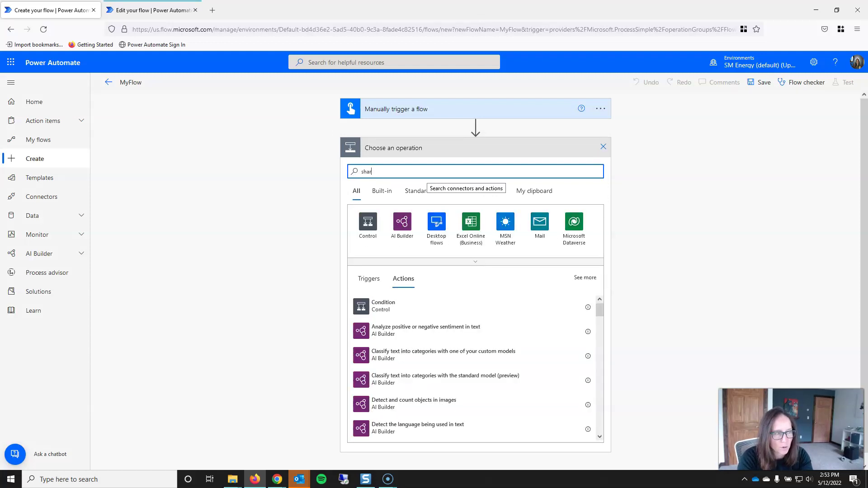
key(BackSpace)
key(BackSpace)
key(BackSpace)
key(BackSpace)
key(BackSpace)
text(teams)
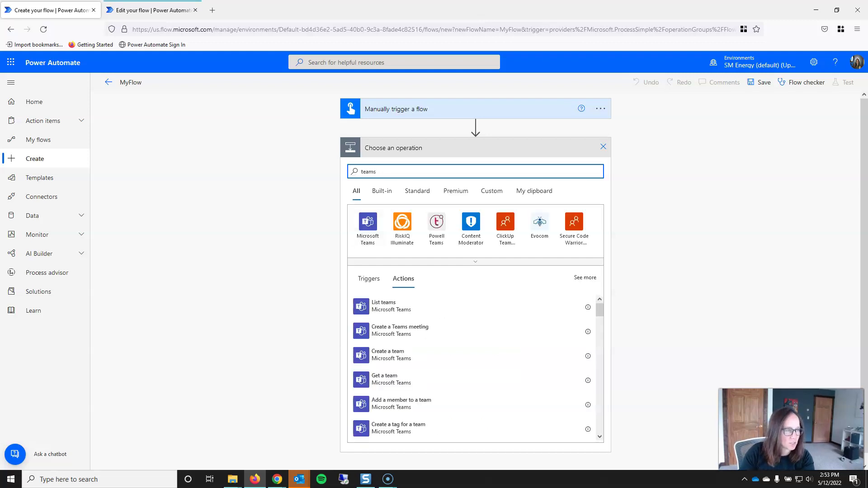
click(368, 222)
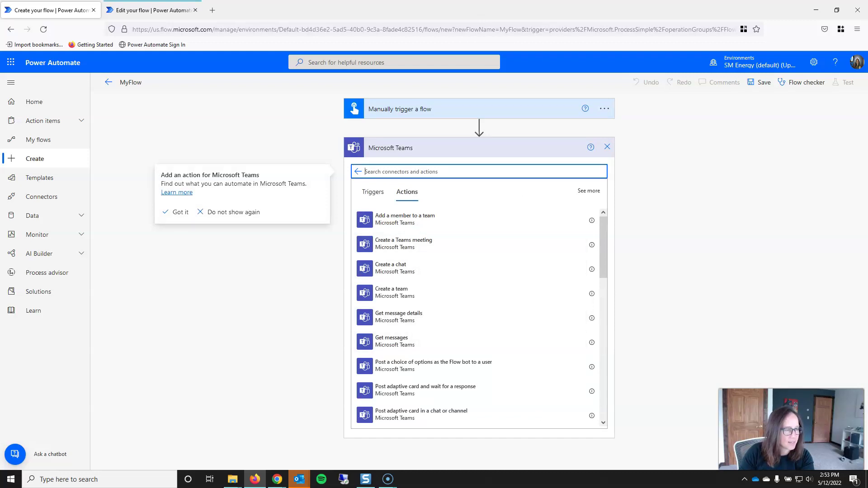
scroll(470, 348, down, 3)
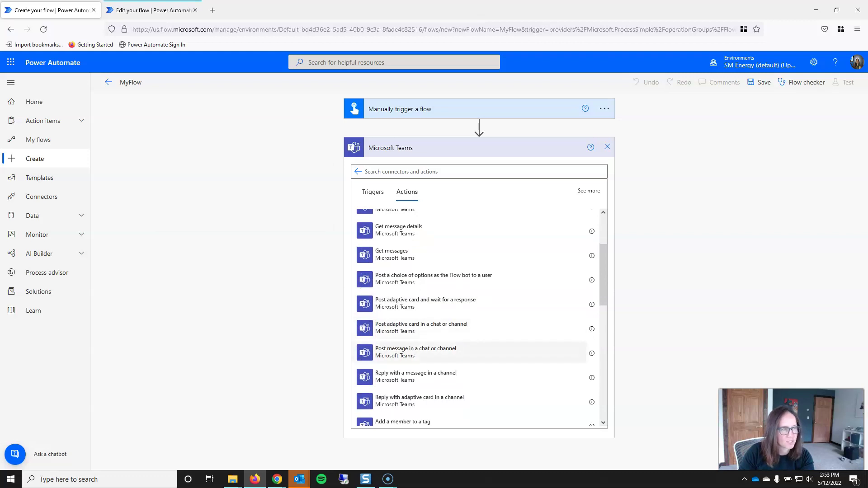
click(416, 352)
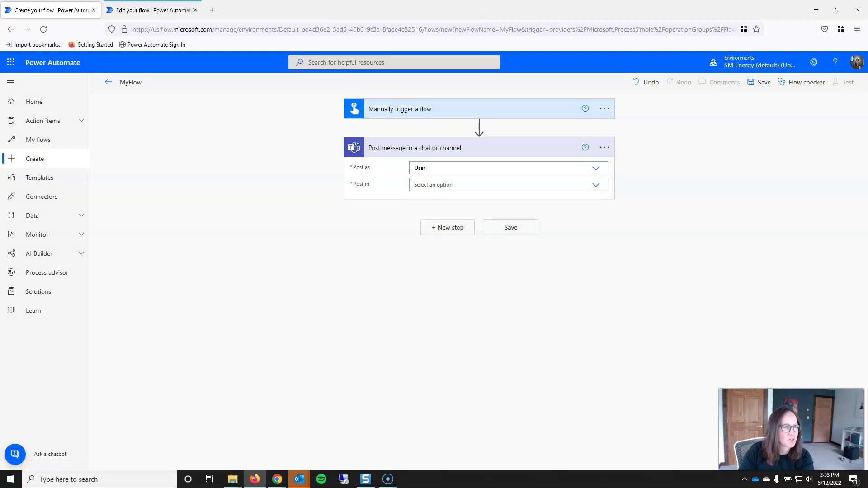
click(595, 185)
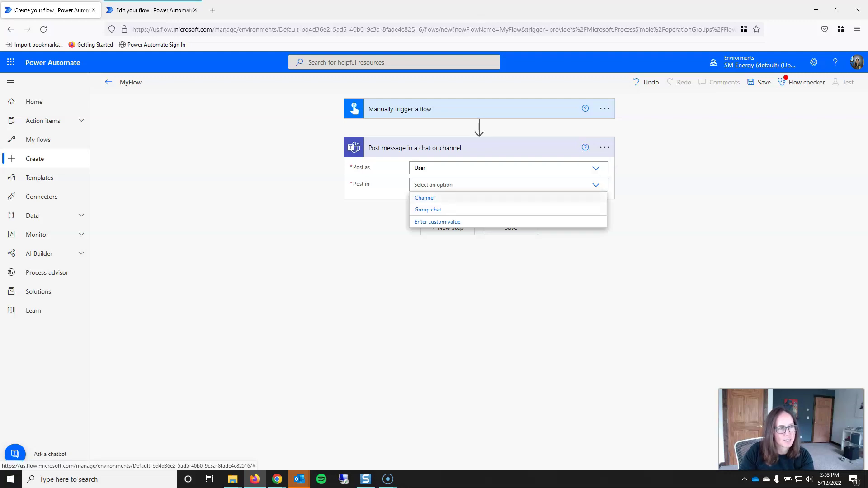
Step: Set Post in to Channel, team AAET Analytics Team, channel General
click(595, 198)
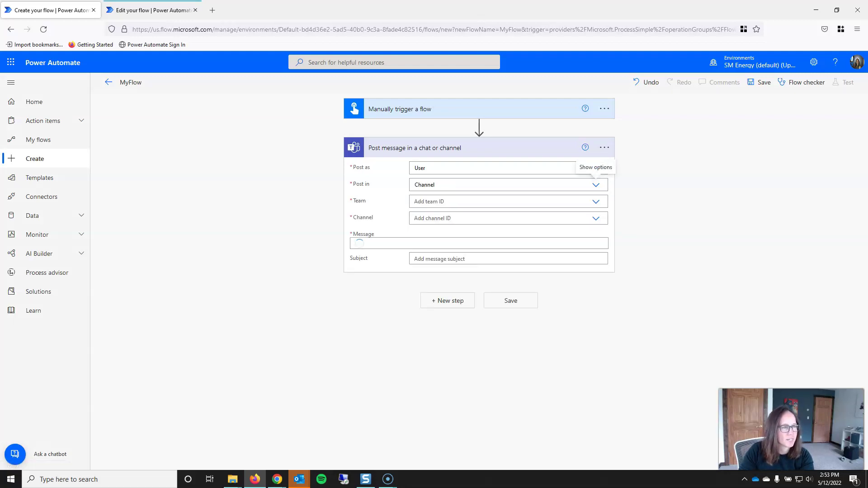
click(595, 201)
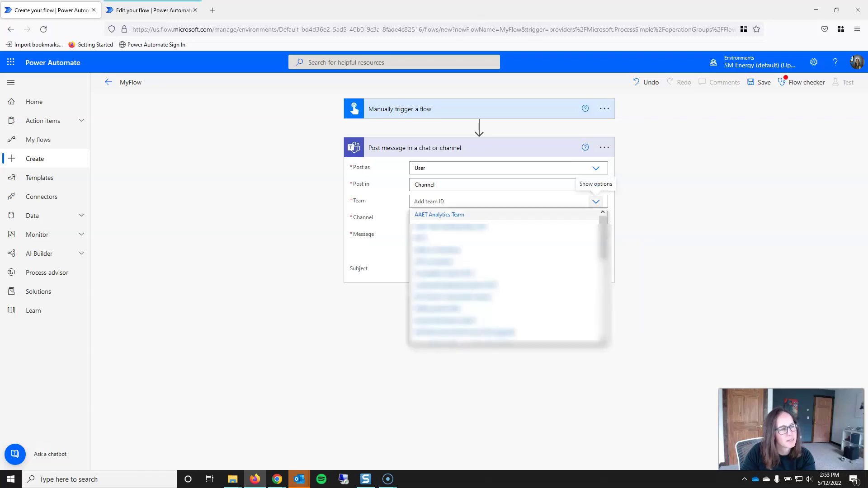
click(439, 215)
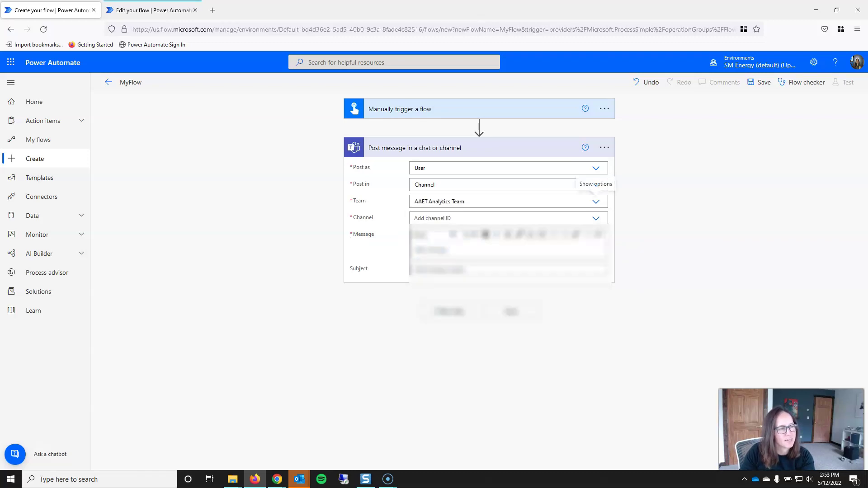
click(596, 218)
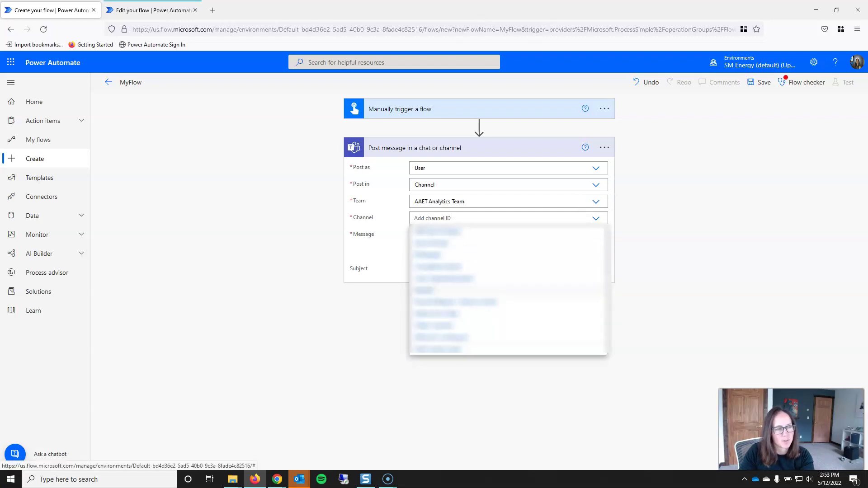
click(424, 290)
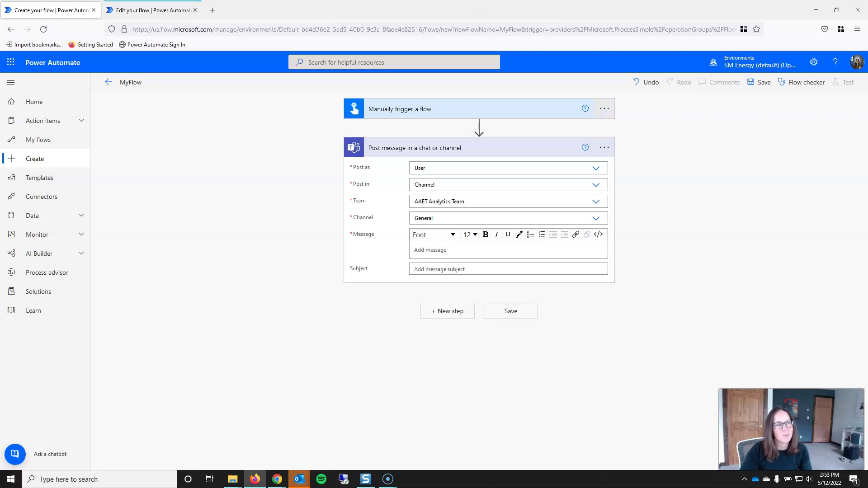
Step: Delete the manual trigger and use a Recurrence trigger running every 1 minute
click(604, 109)
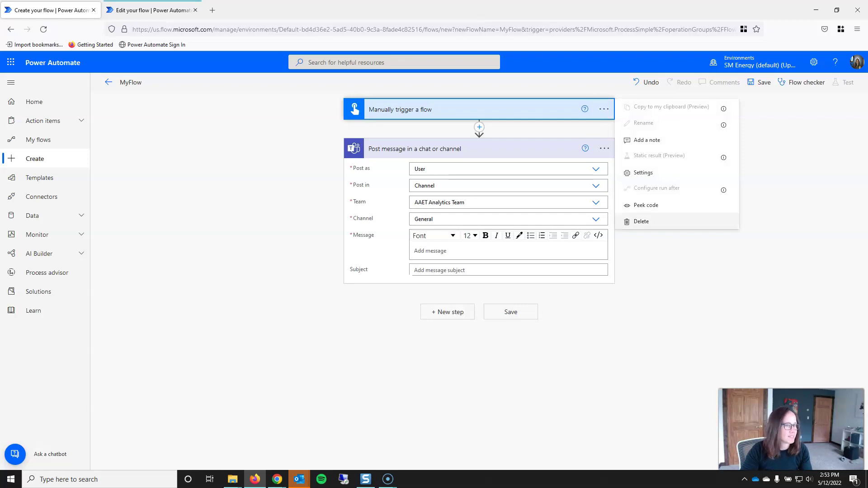
click(641, 221)
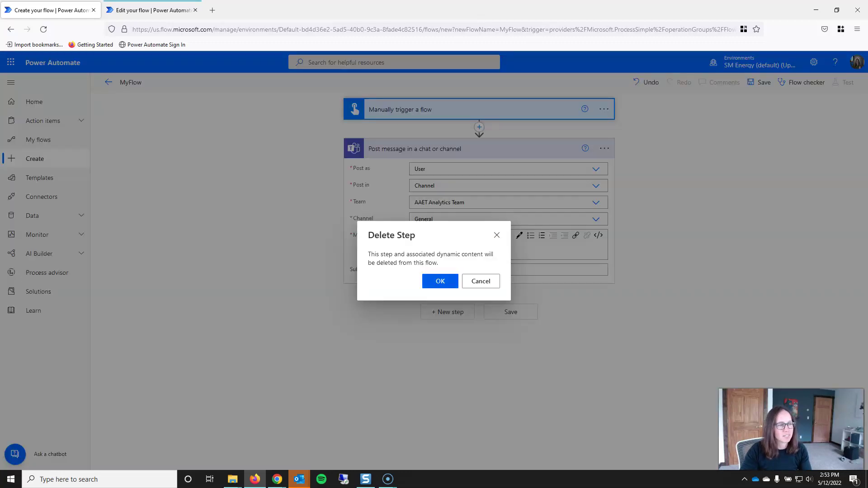
key(Return)
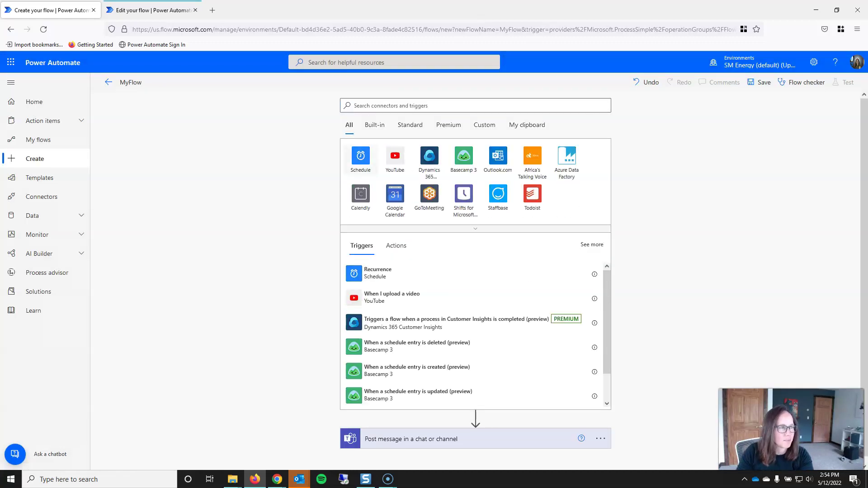
click(381, 152)
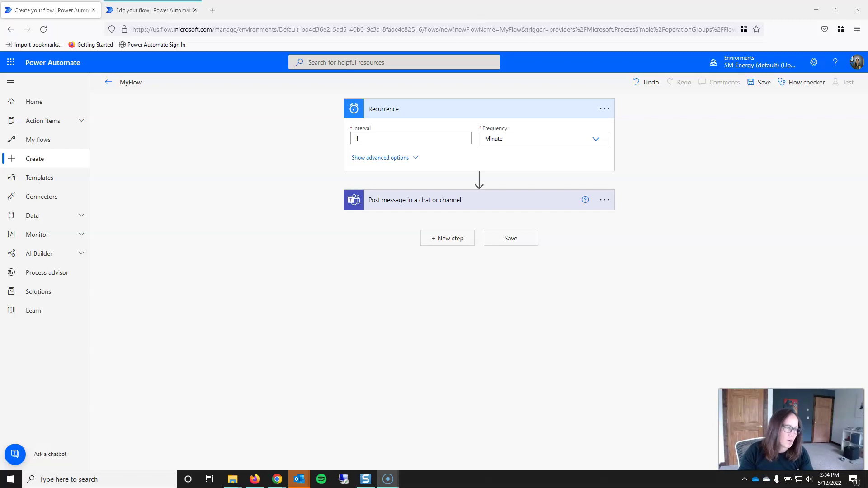
Step: Expand the Teams Post message step to review its settings
mouse_move(479, 179)
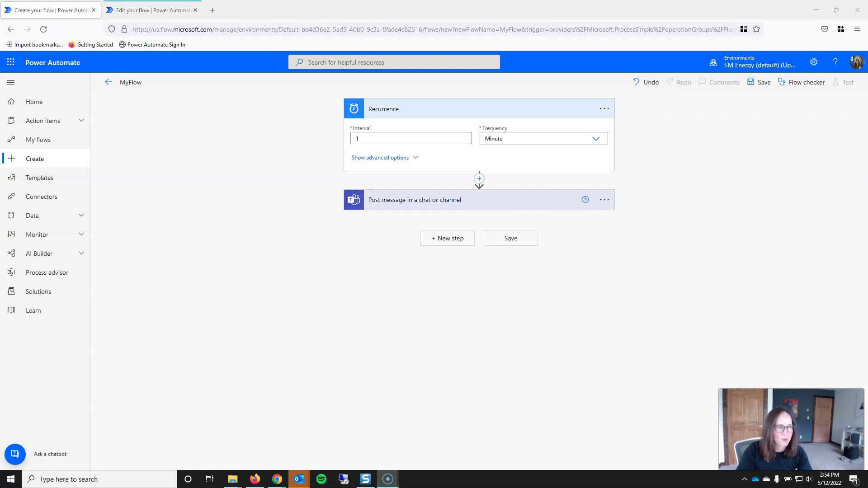
click(452, 199)
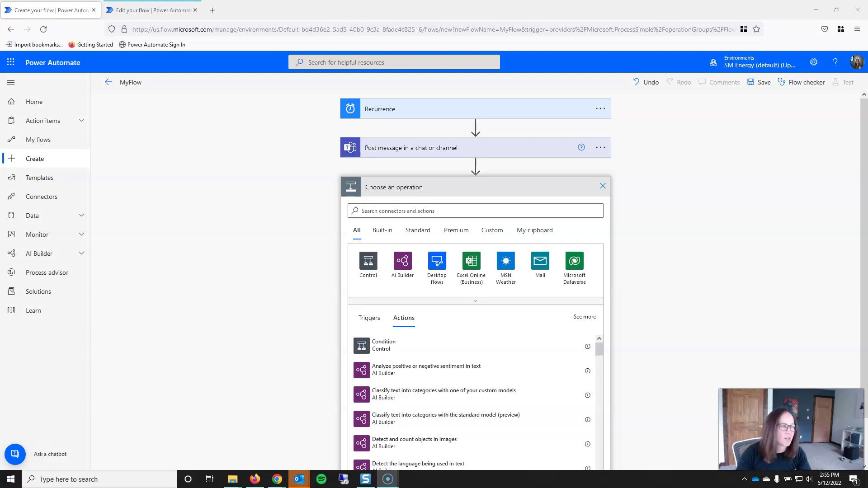
Step: Search operations for 'send email', then replace the query with 'outlook' to list Office 365 Outlook actions
click(475, 211)
text(sen)
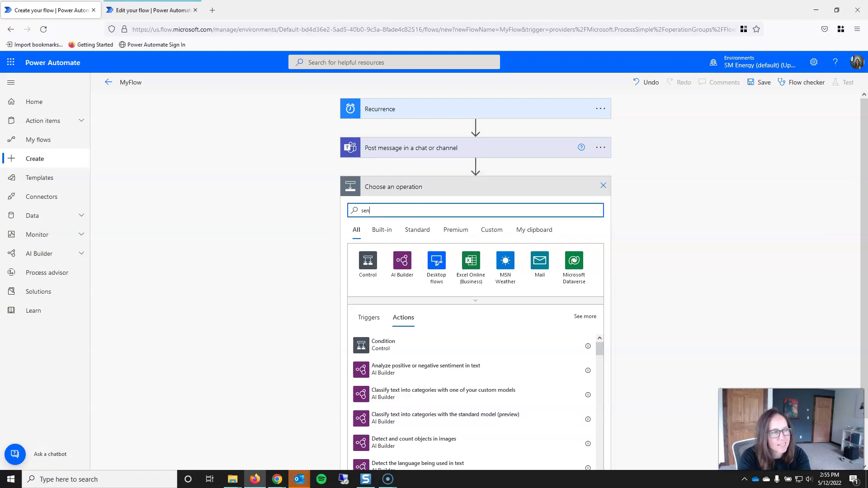
text(d email)
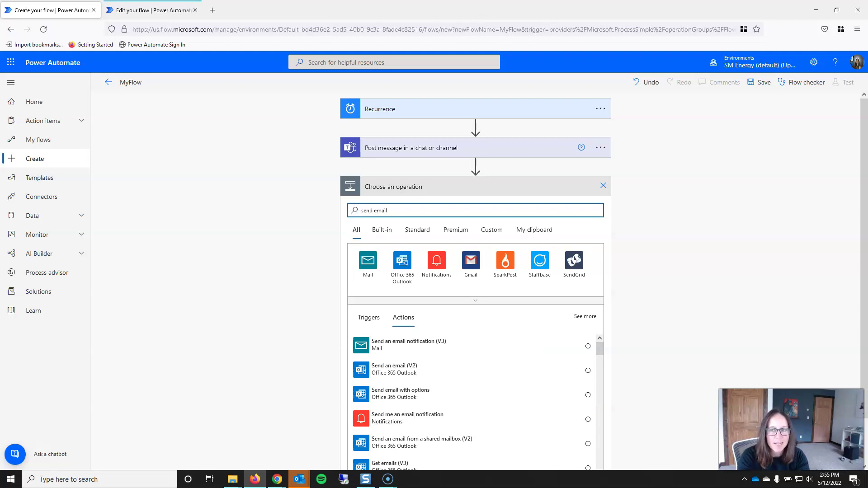
scroll(475, 272, down, 1)
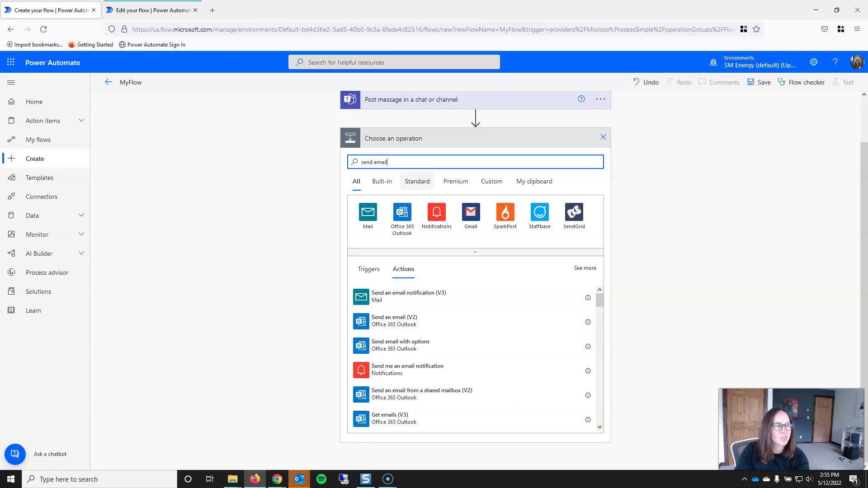
key(ctrl+a)
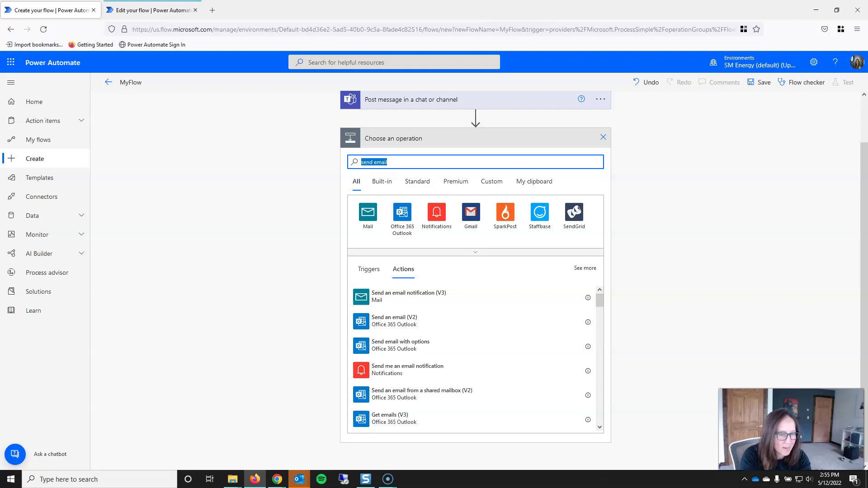
text(outlook)
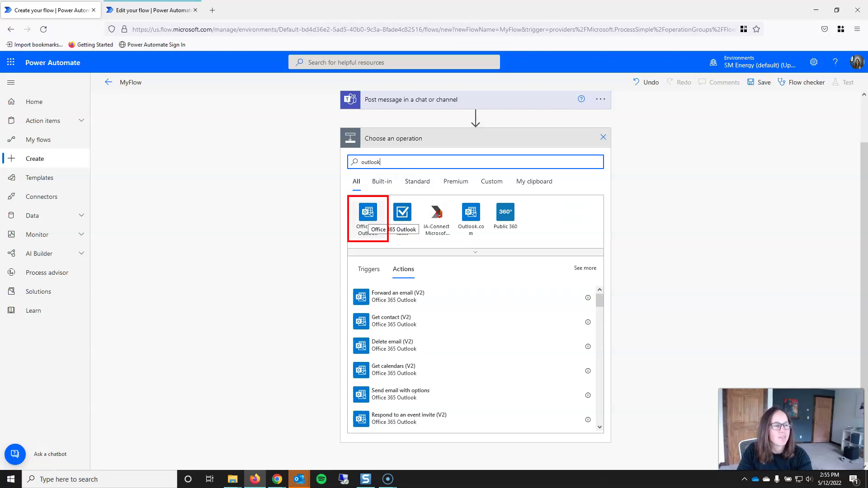
Step: Filter to the Office 365 Outlook connector, search 'send email', and add Send an email (V2)
click(367, 212)
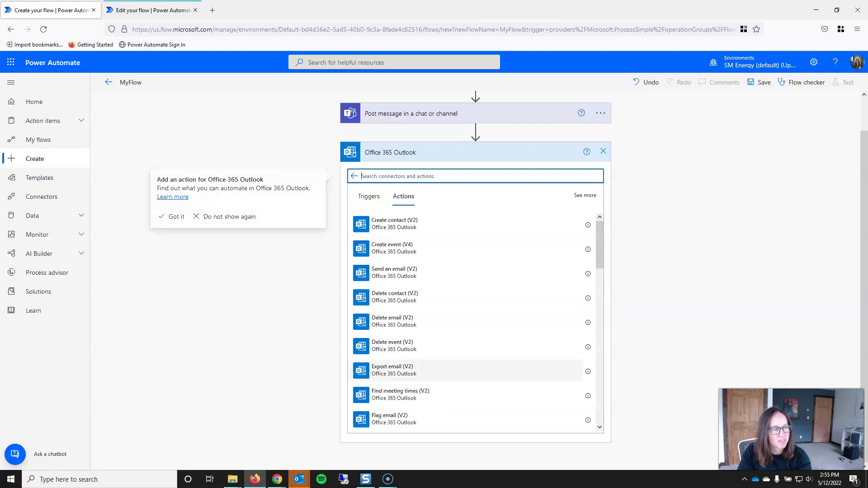
scroll(466, 259, down, 1)
scroll(466, 258, down, 5)
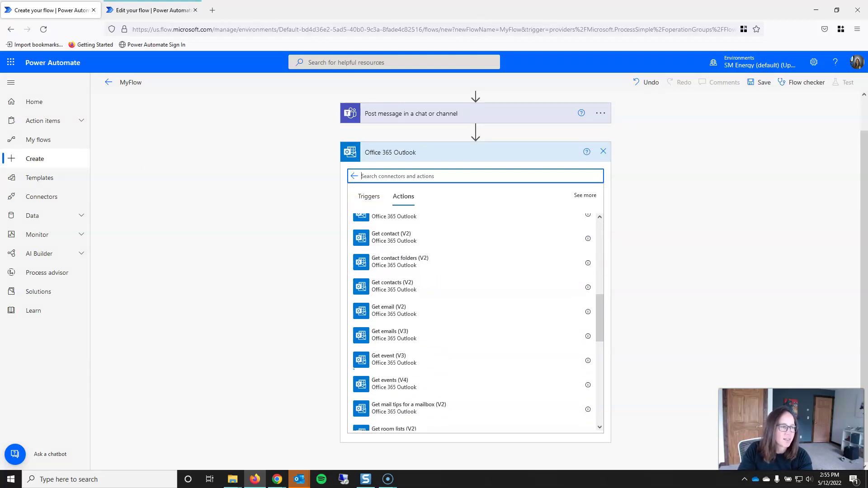
scroll(466, 258, up, 7)
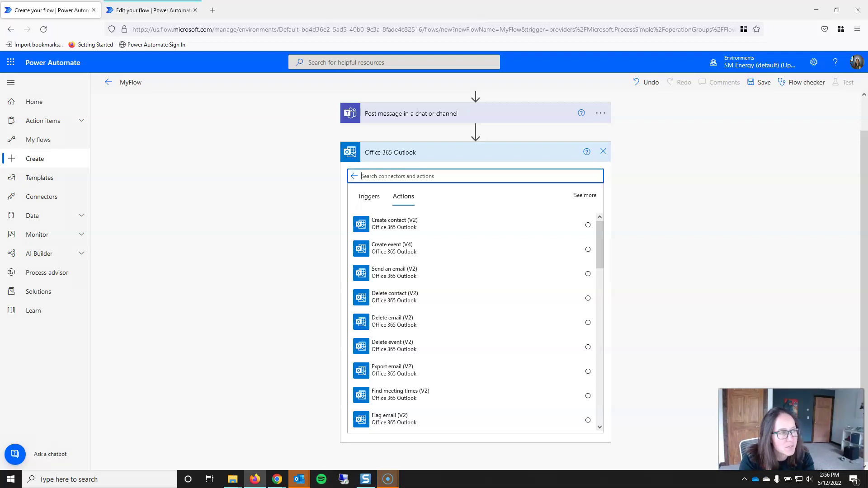
text(send)
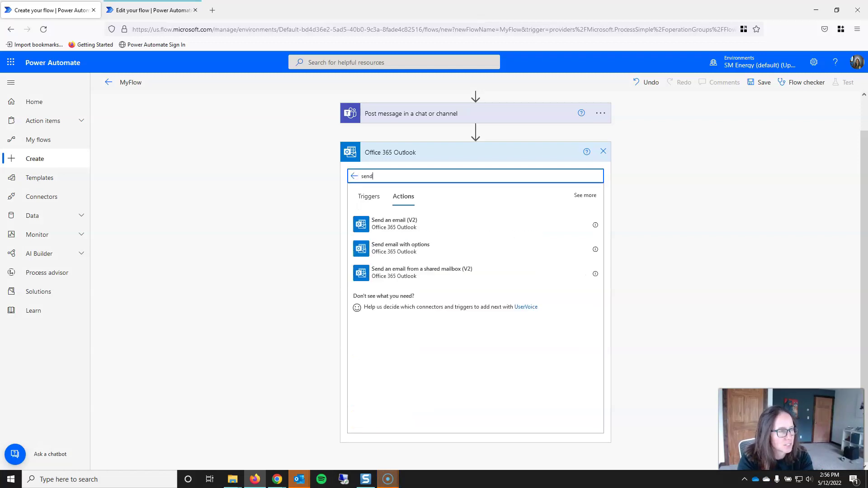
text( email)
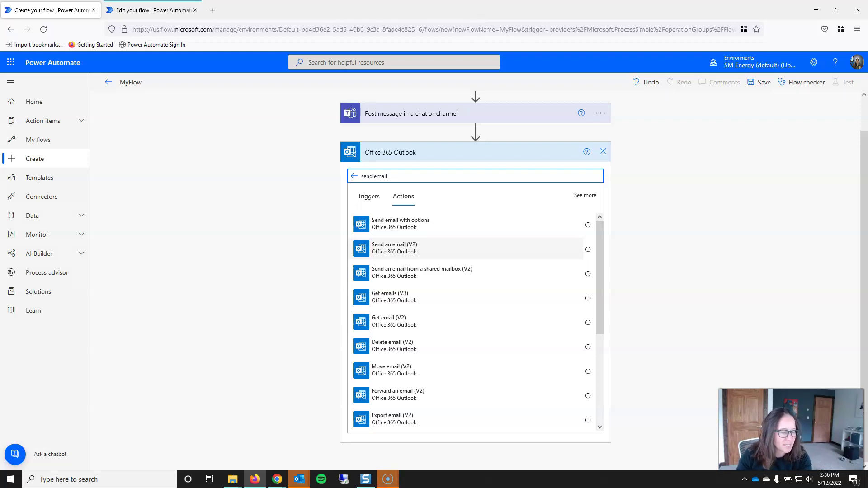
click(394, 248)
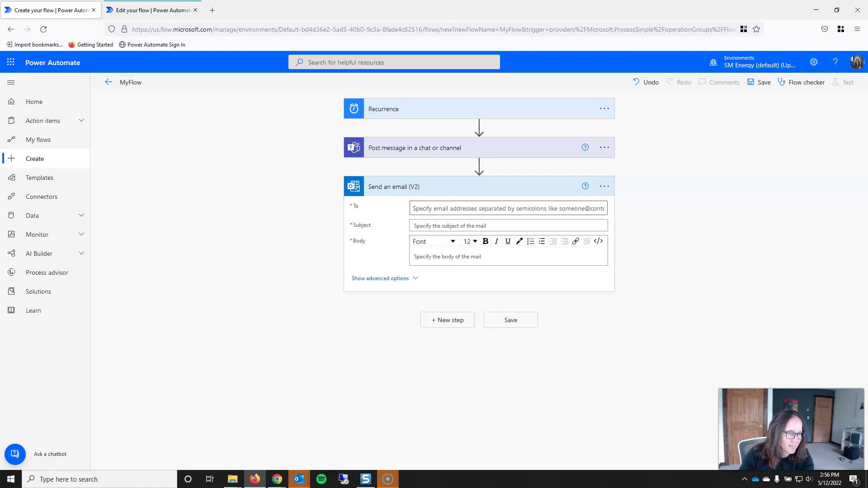
Step: Delete the Send an email (V2) step from MyFlow and confirm the removal
click(604, 186)
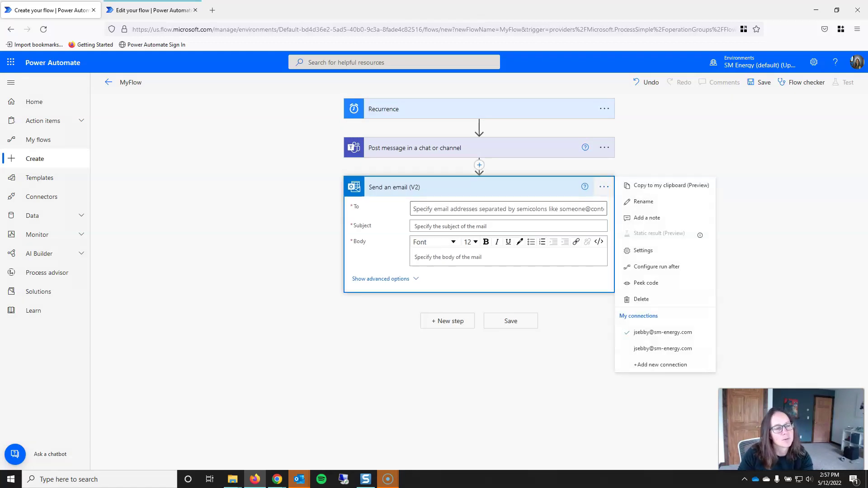
click(641, 298)
click(436, 278)
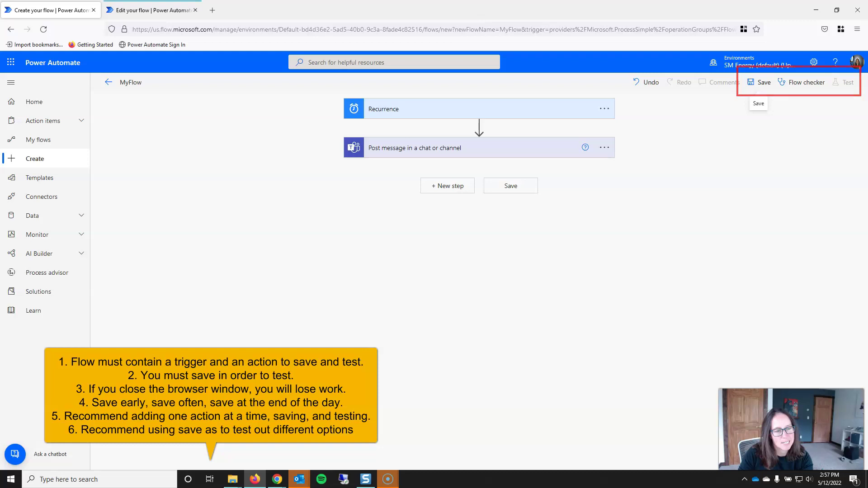
Step: Run Flow checker, enter 'Check this out' as the Teams message, and save MyFlow
click(801, 81)
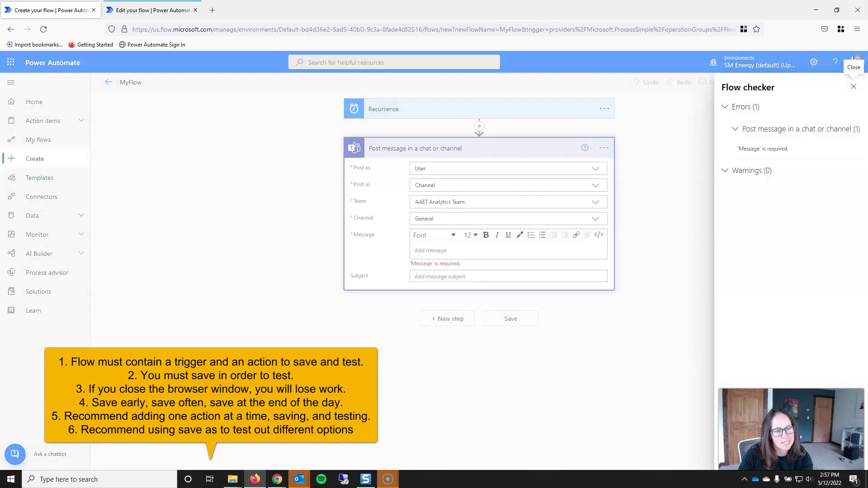
click(853, 87)
click(433, 250)
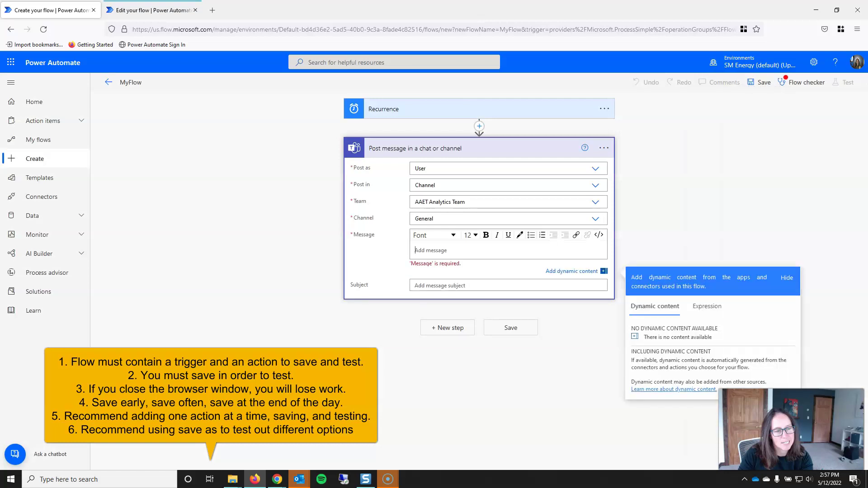
text(Check this out)
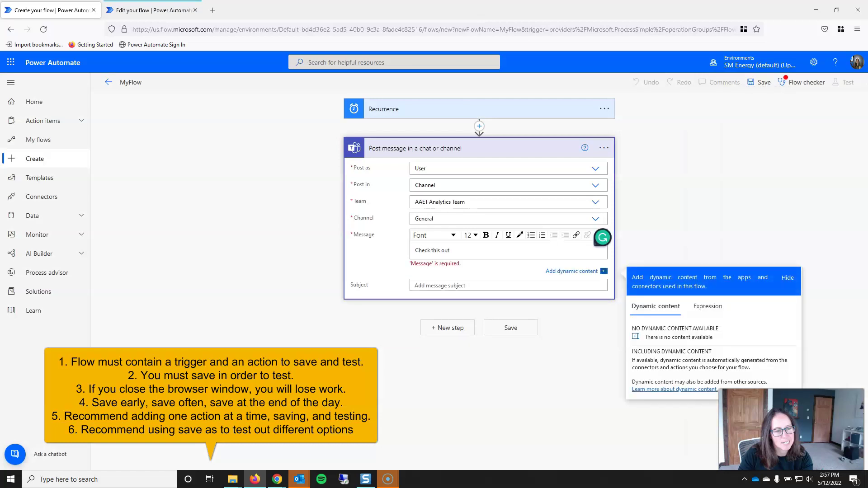
click(760, 83)
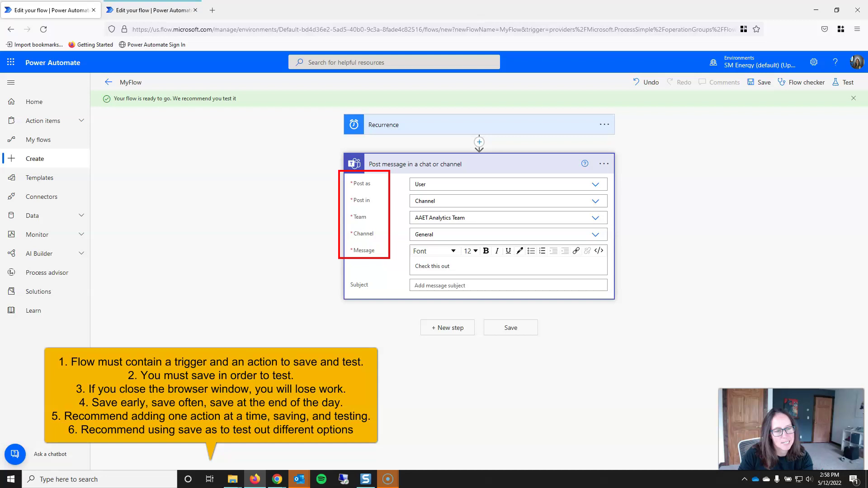
click(452, 266)
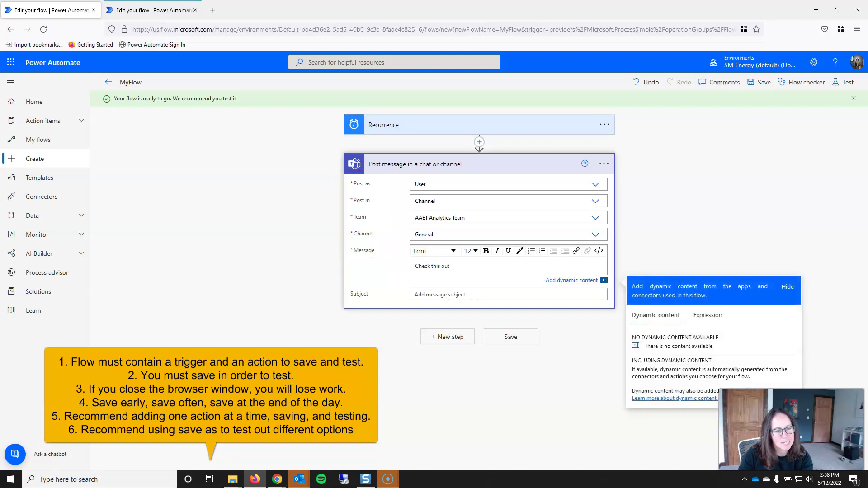
click(600, 251)
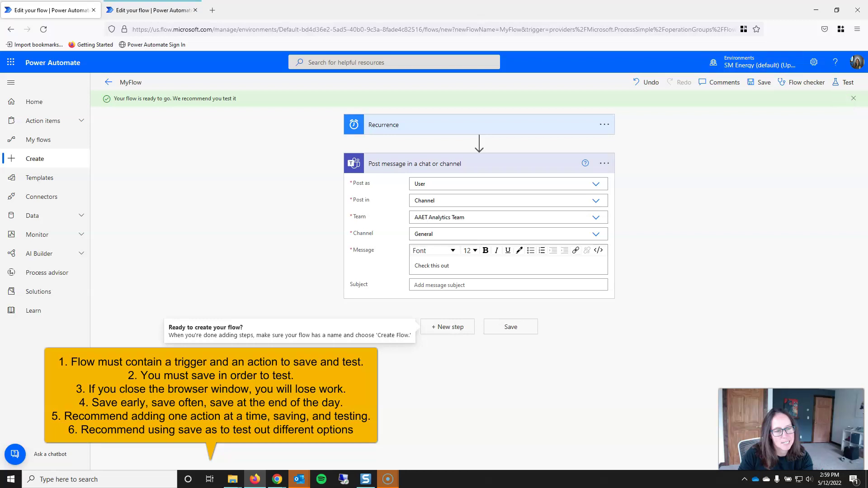
Step: Exit the MyFlow editor, dismiss the flow-ready notice, and go to My flows
click(109, 82)
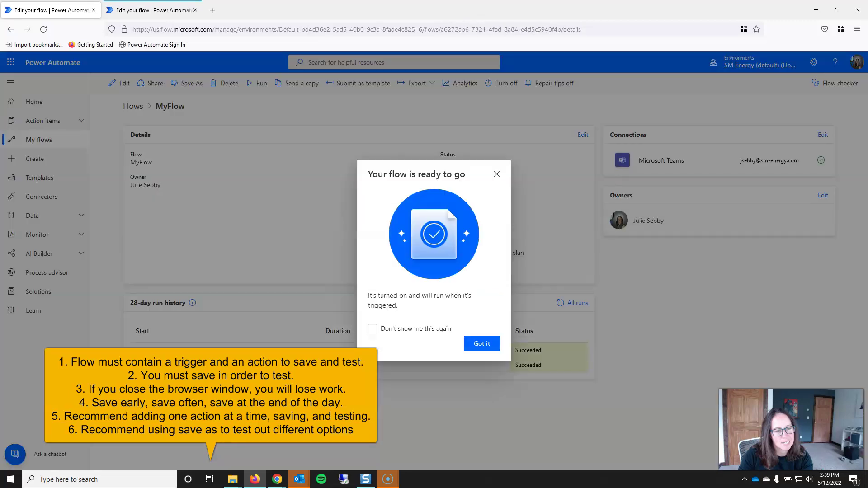
click(497, 174)
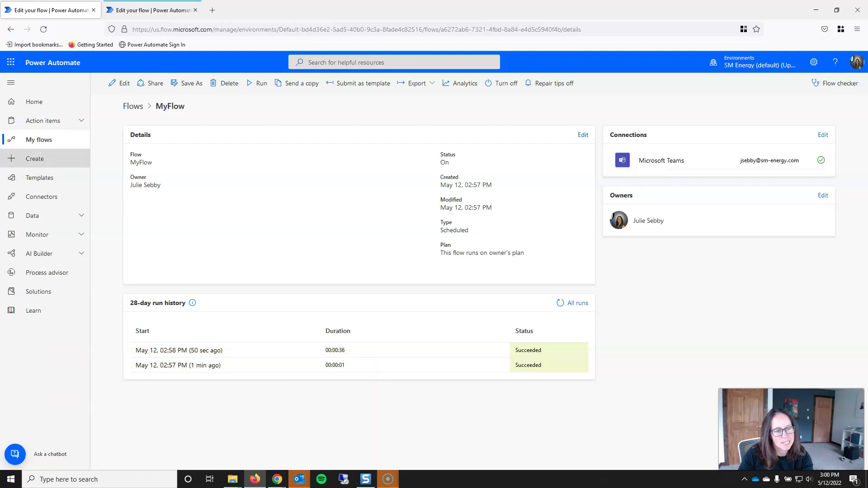
click(39, 140)
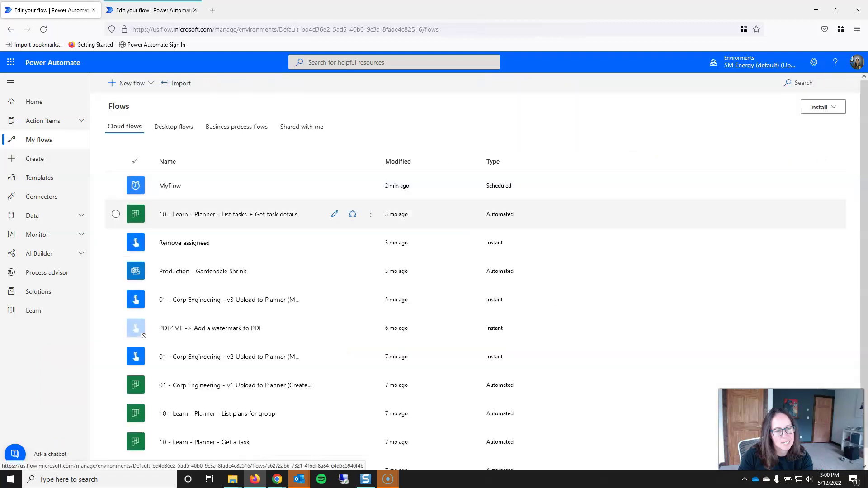
Step: Open the Teams-triggered My Flow from Shared with me and enter its editor
click(370, 185)
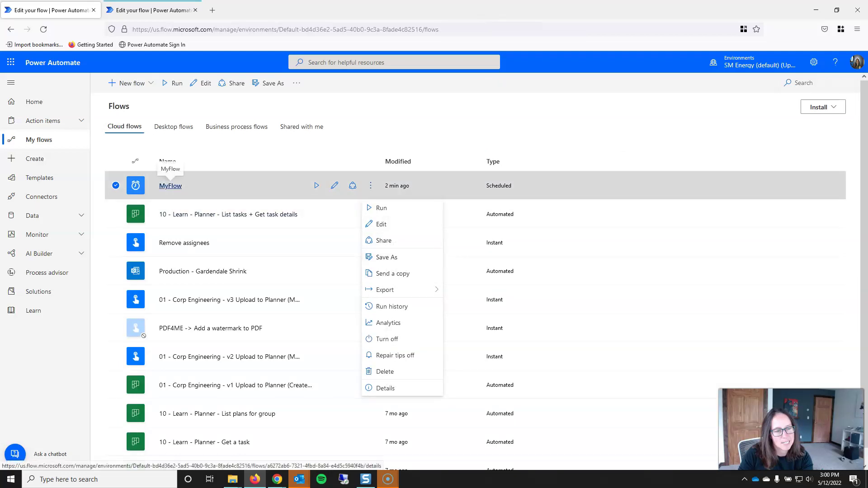
click(301, 127)
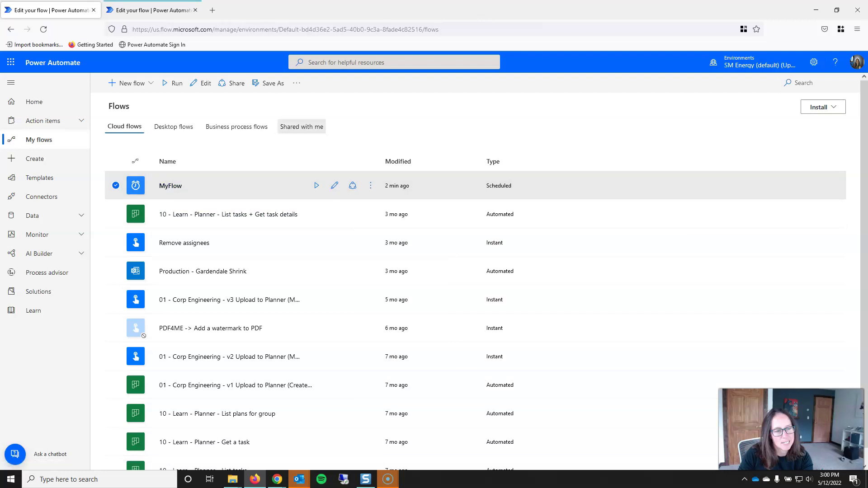
click(171, 186)
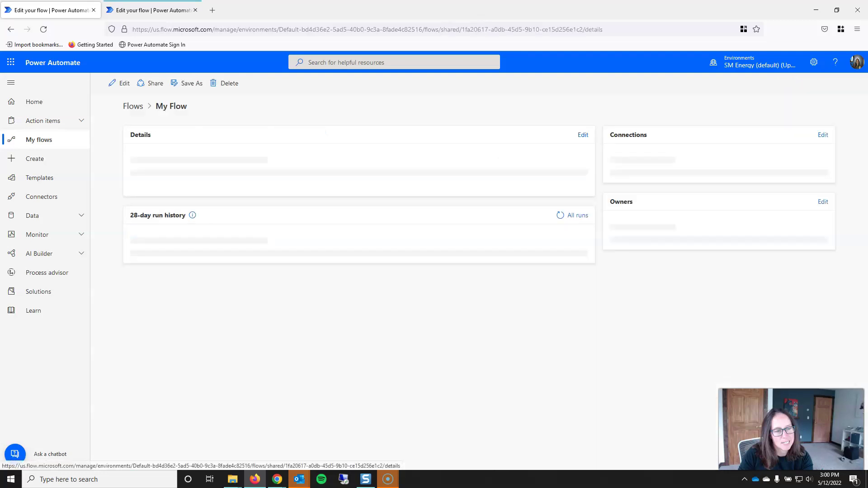
click(120, 83)
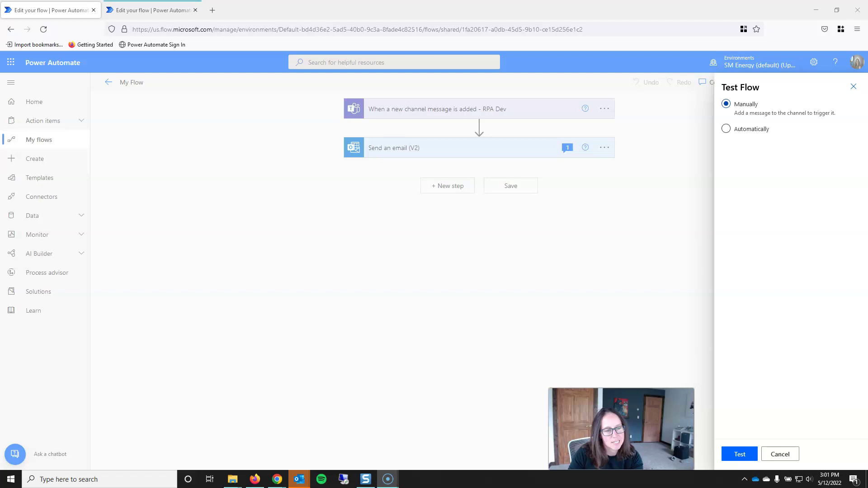
Step: Test with a recently used trigger, picking the 'Test Succeeded 23 hours ago' run
click(725, 129)
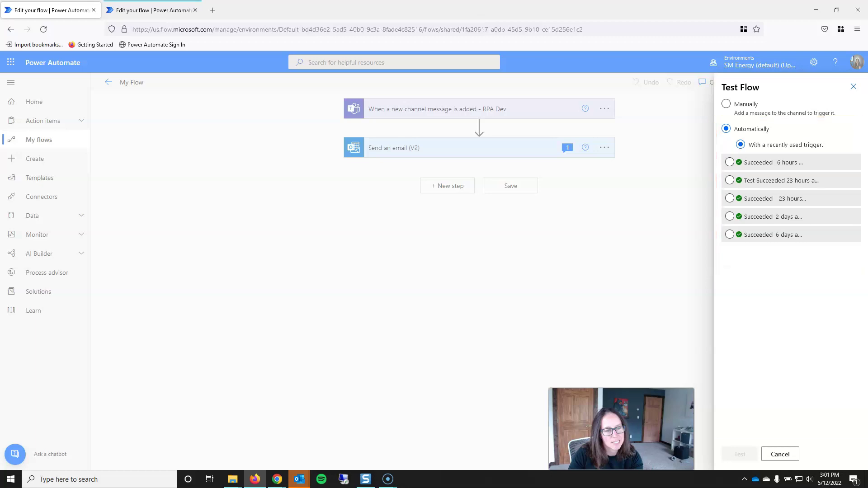
click(729, 181)
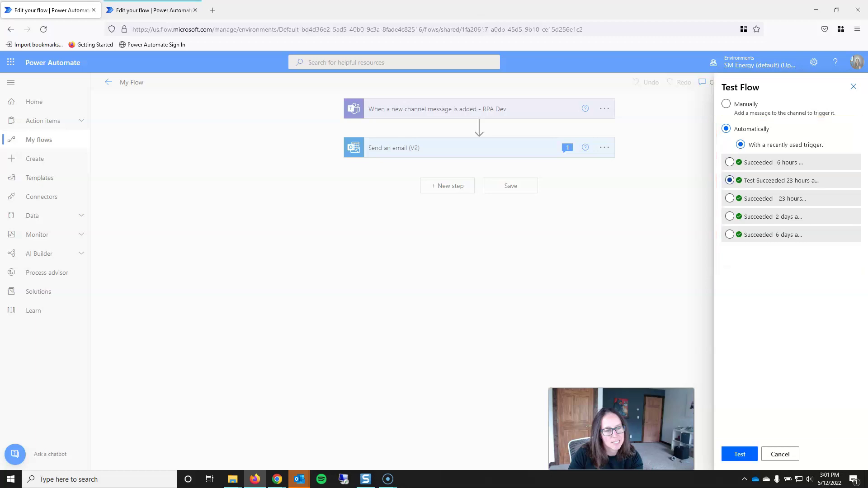